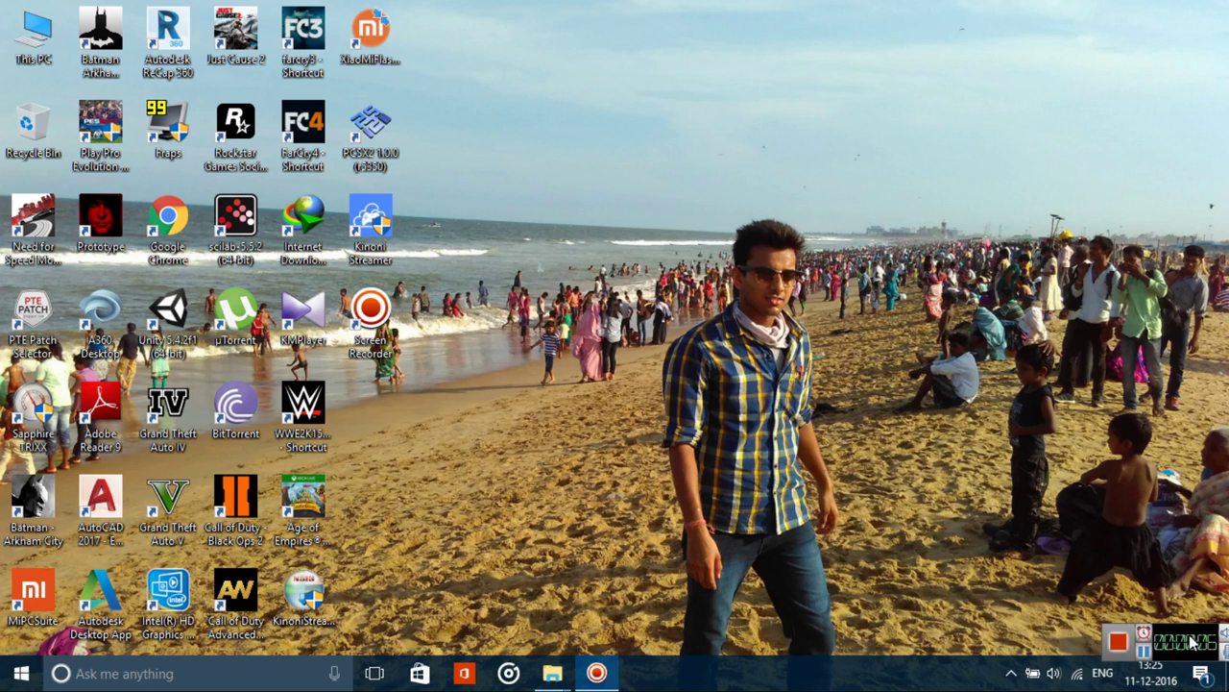
Open Intel Graphics Properties from the desktop right-click menu.
drag(1187, 642, 1182, 644)
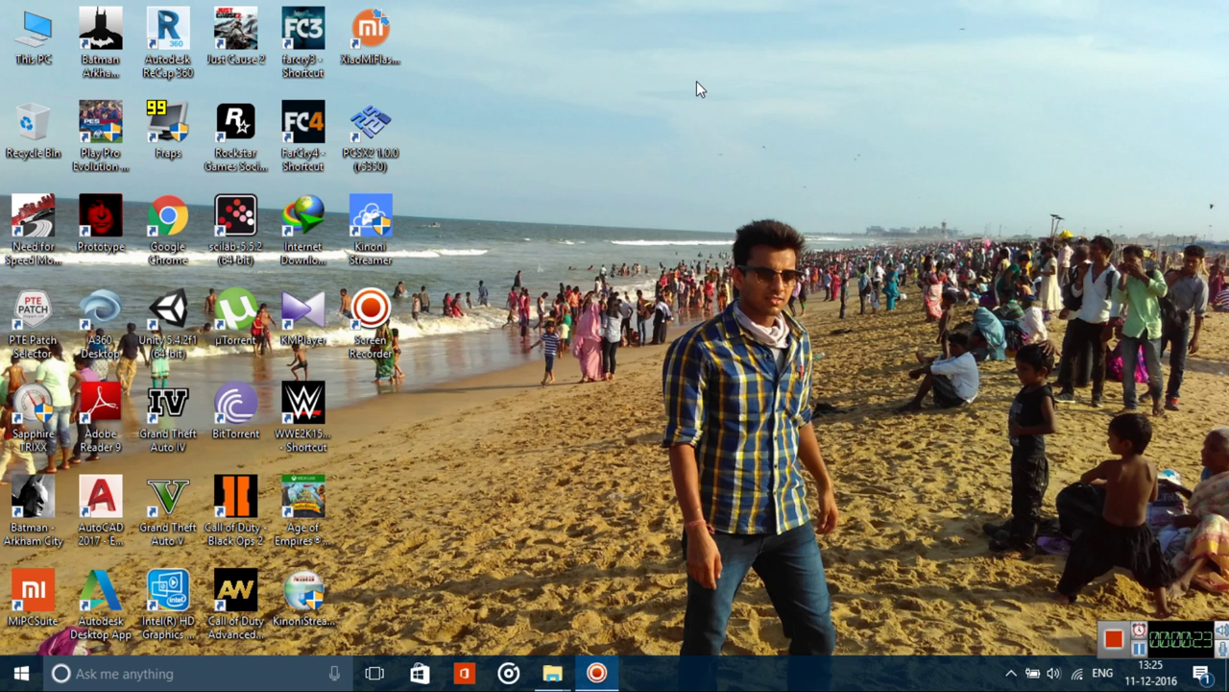
right_click(712, 199)
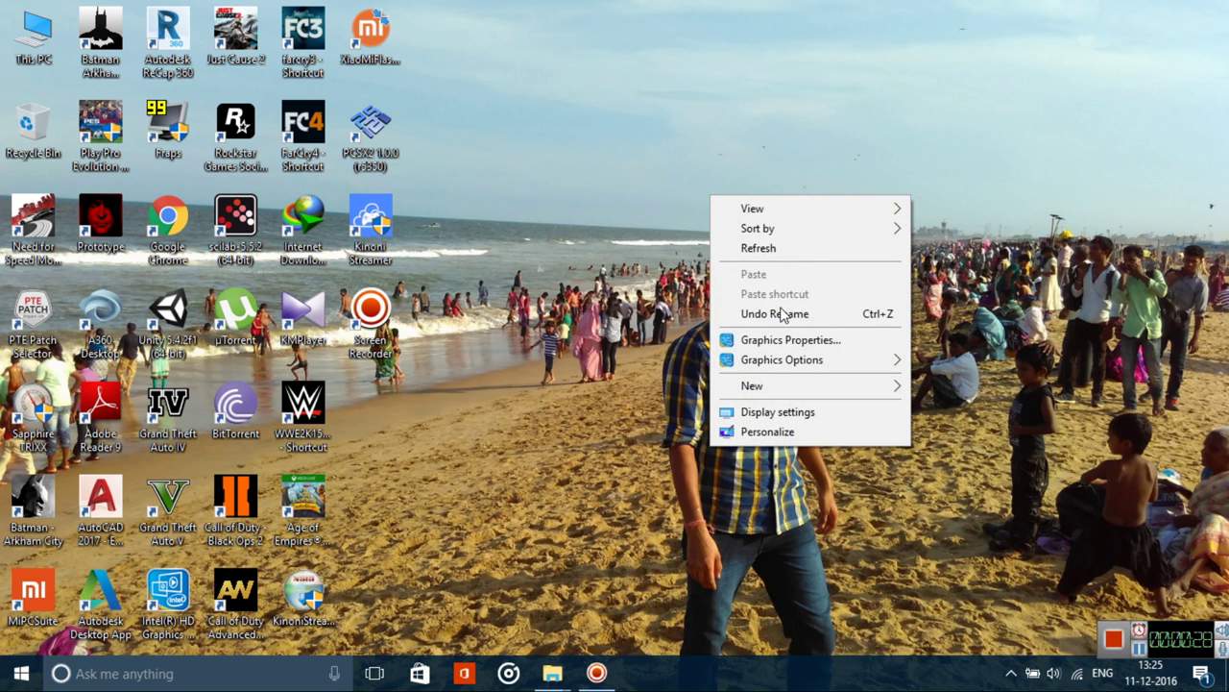
click(789, 341)
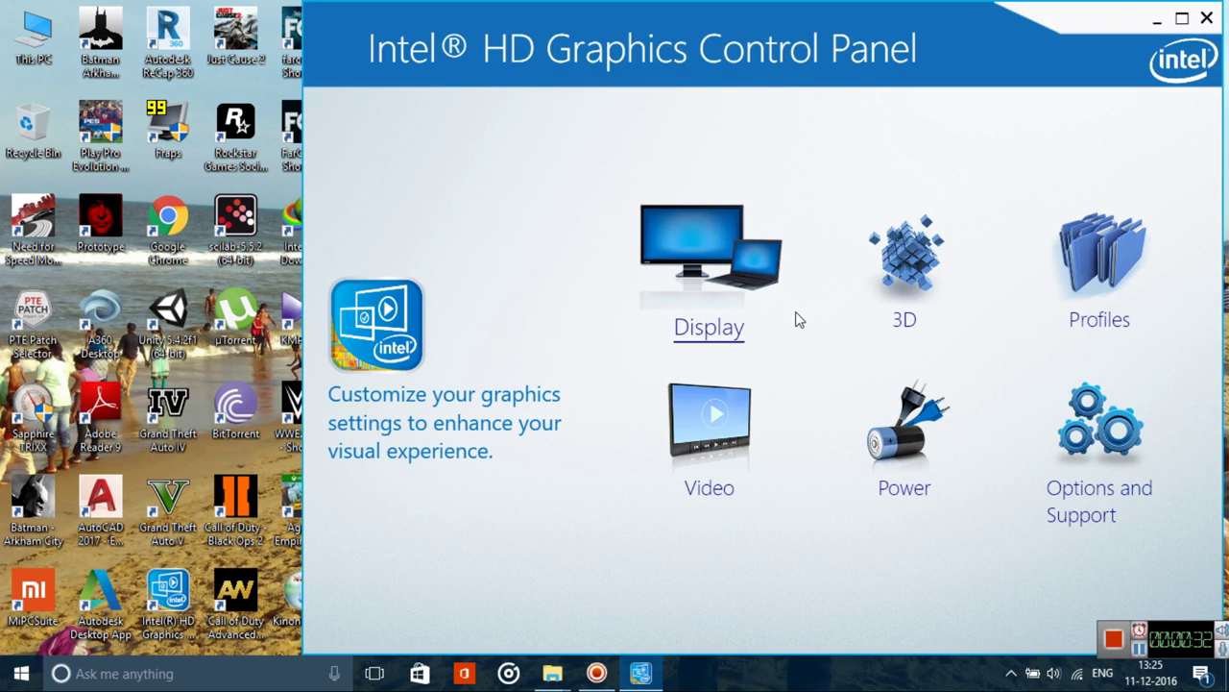
Show the display's Color Settings previewed on Sample 3, with the panel moved right.
click(739, 304)
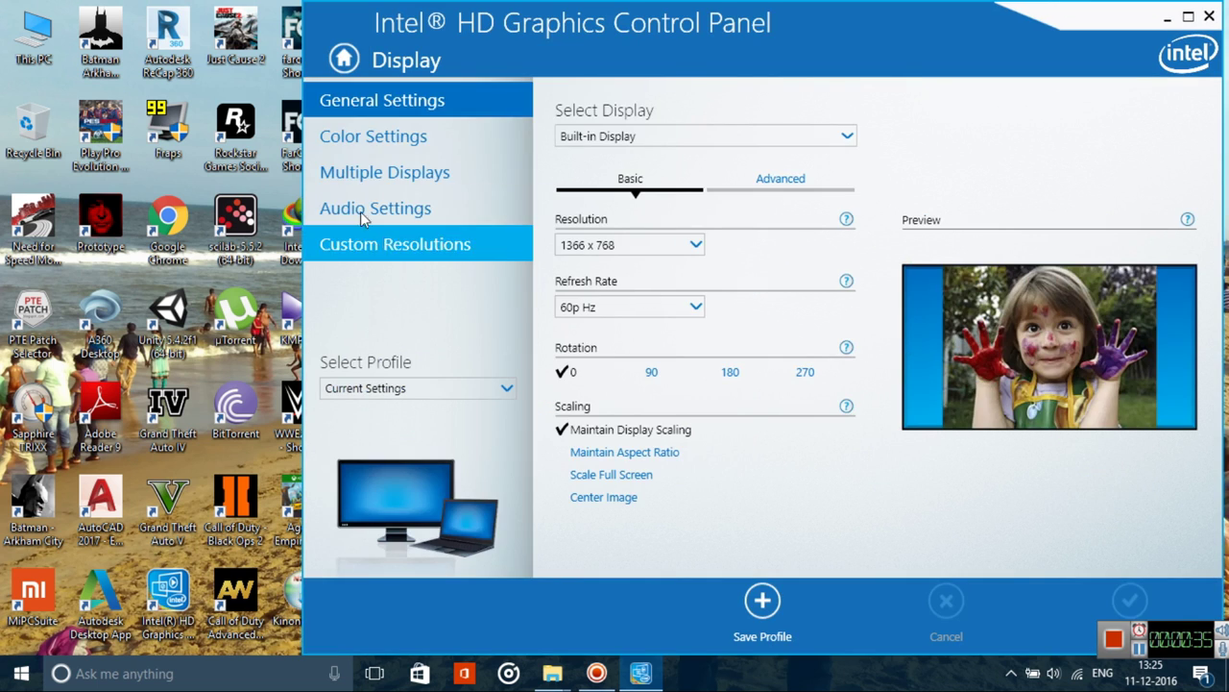
click(374, 156)
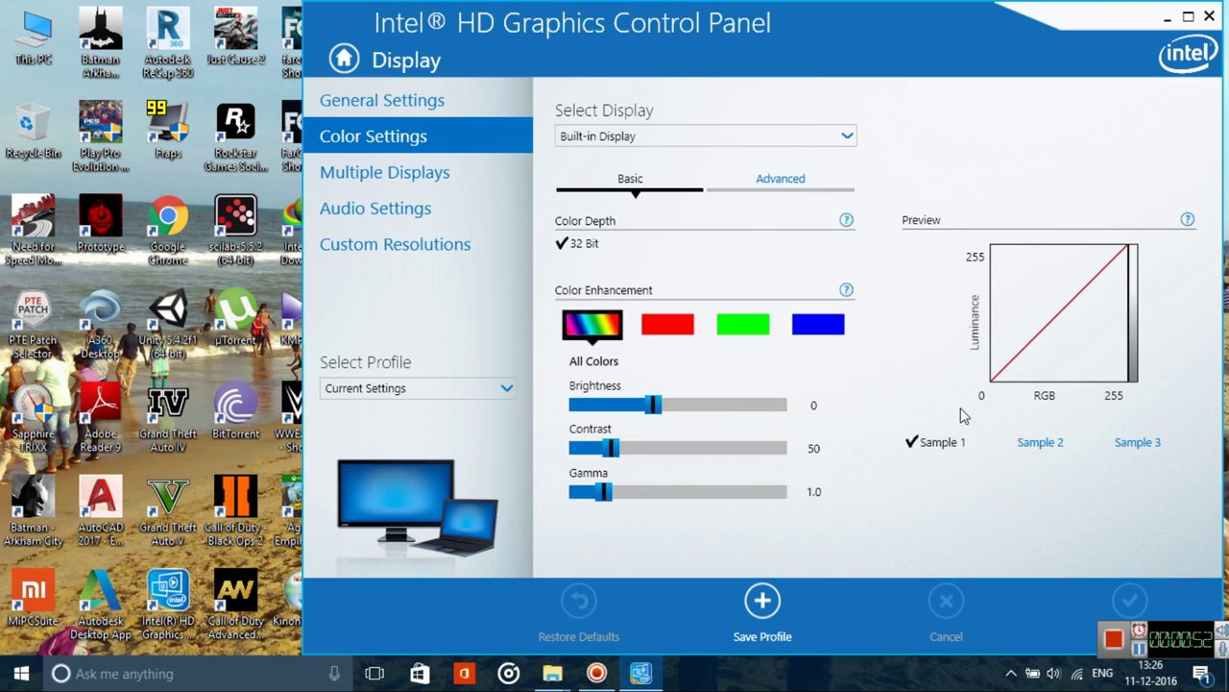
click(1155, 447)
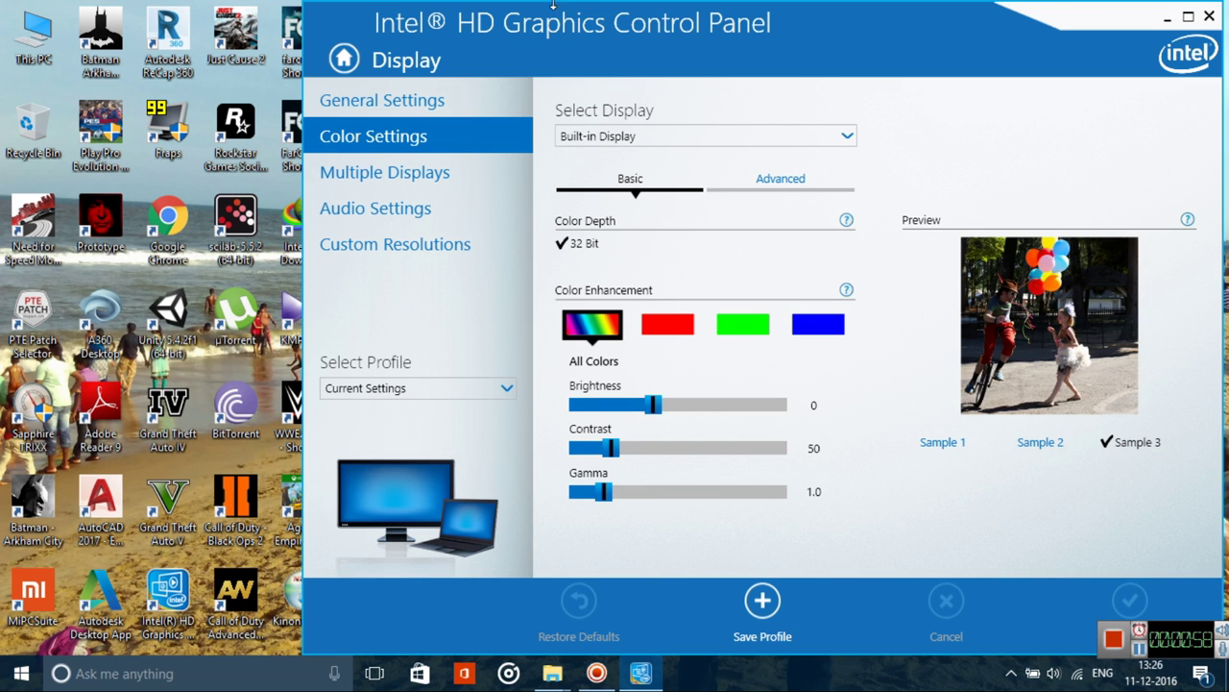
drag(632, 32, 1112, 61)
Run dccw from Windows search to start Display Color Calibration.
click(195, 684)
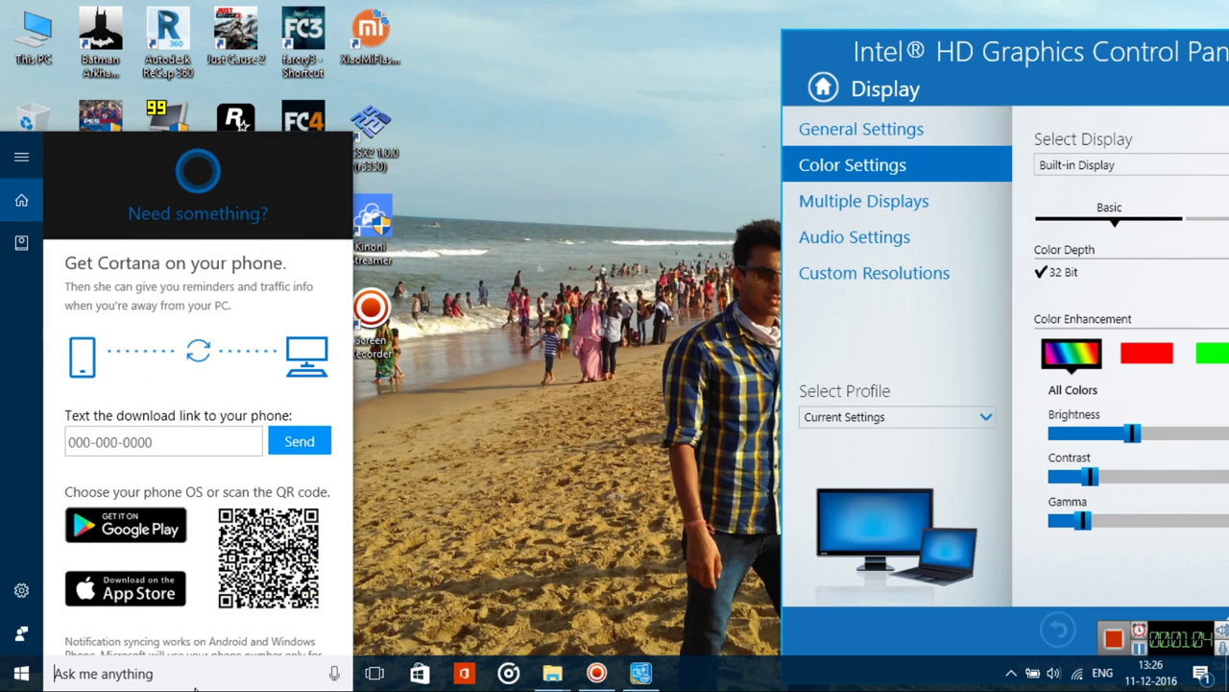
text(d)
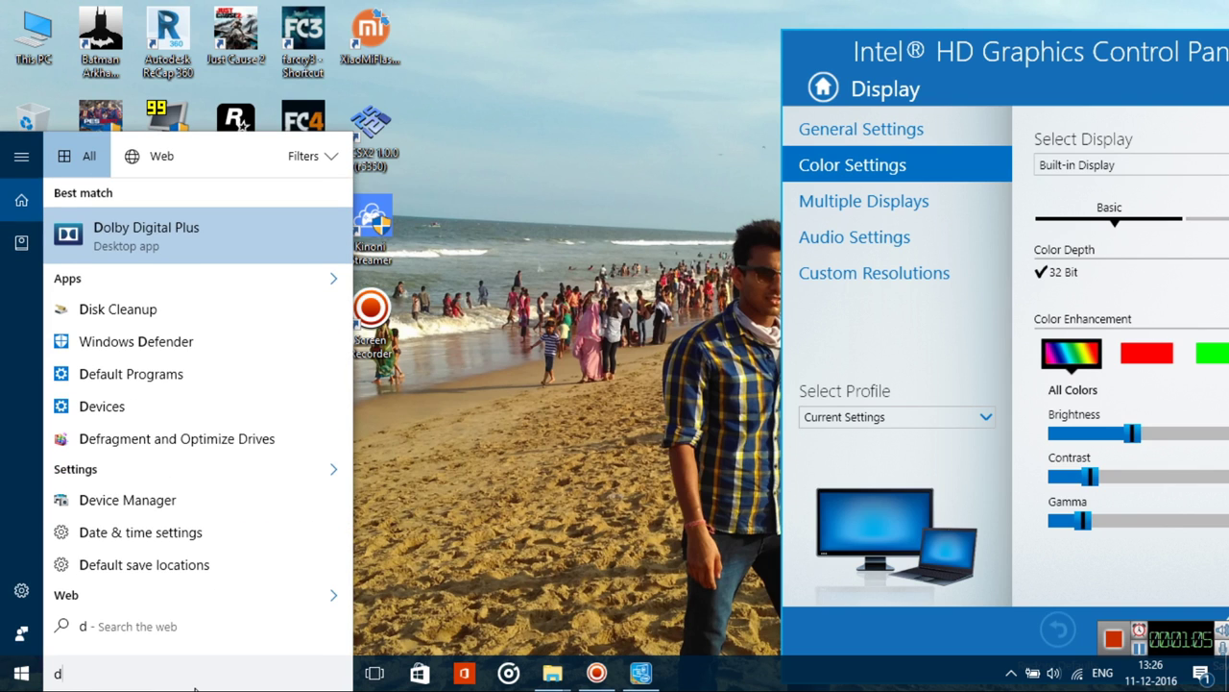
text(ccw)
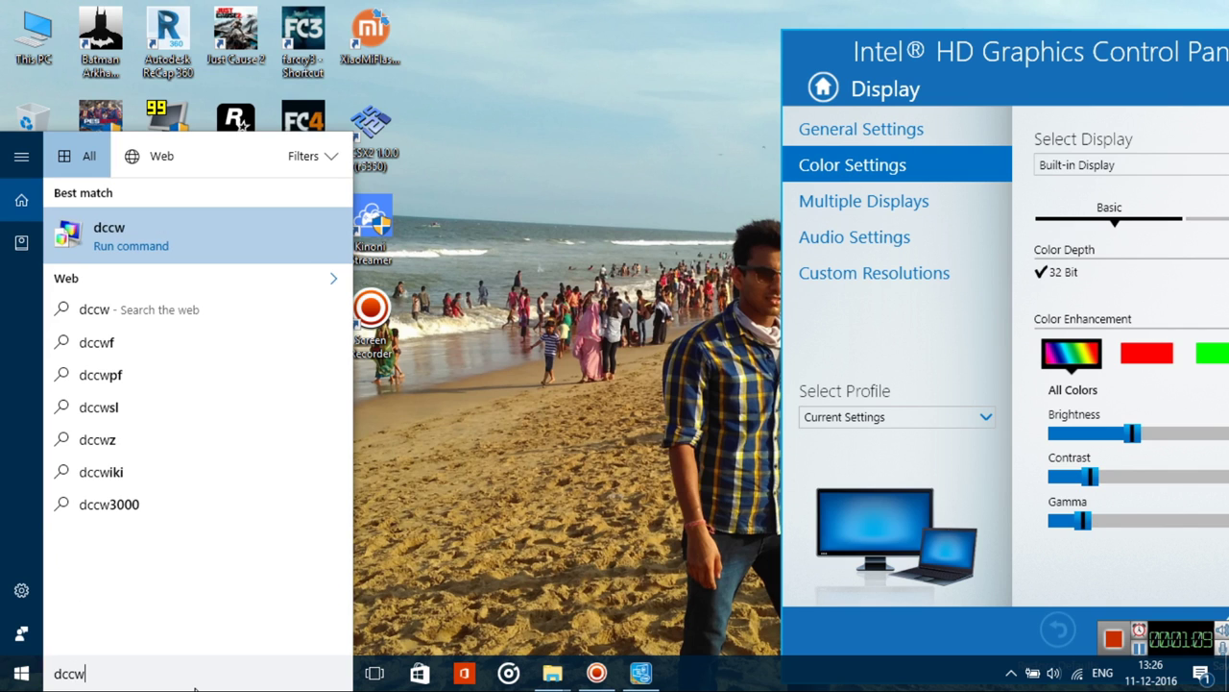
key(Return)
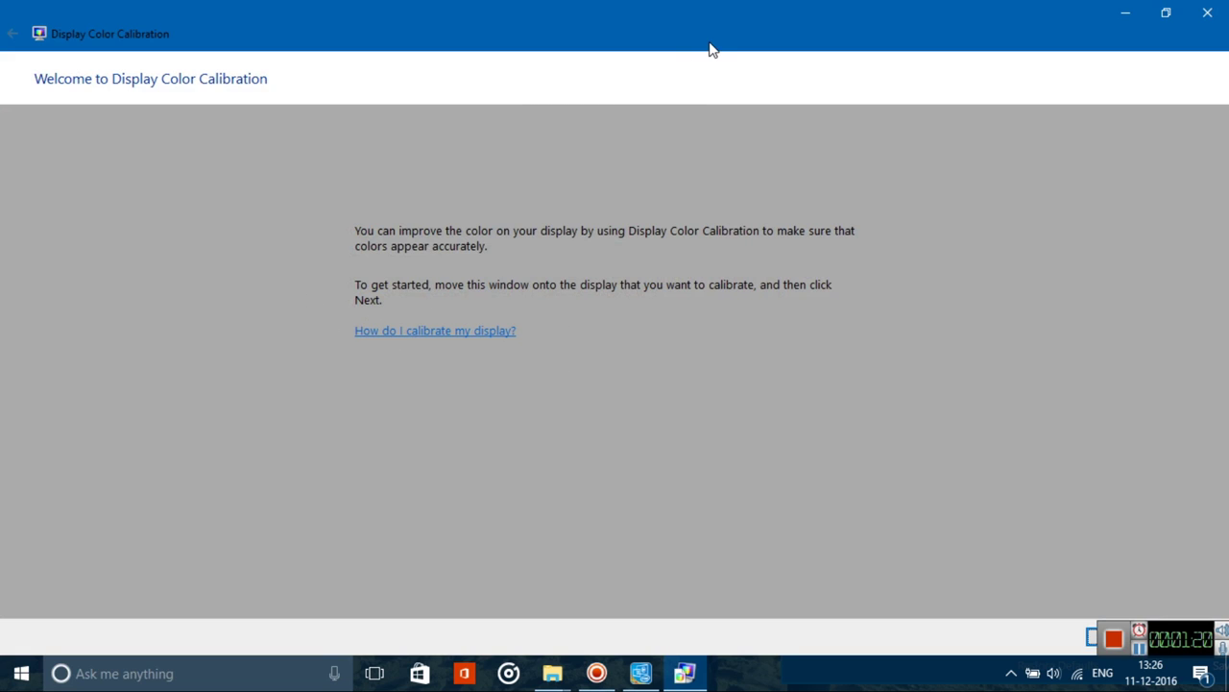
Advance the calibration wizard two pages to the gamma explanation.
drag(711, 50, 514, 43)
click(746, 514)
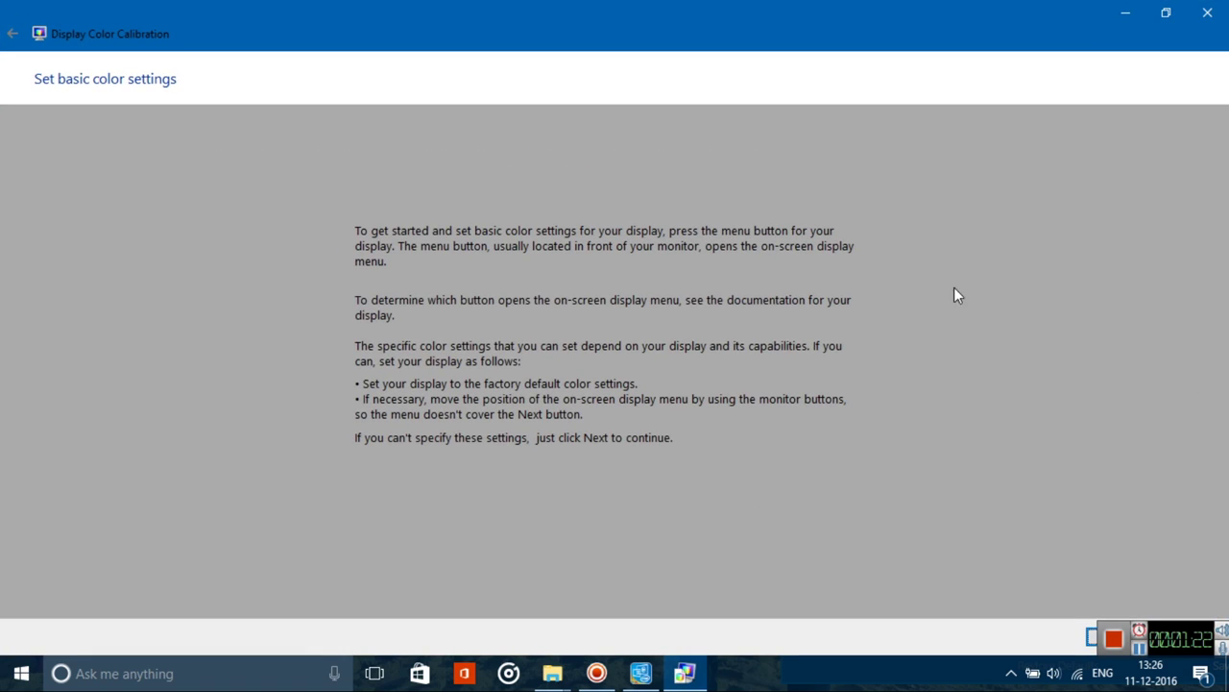
click(1095, 639)
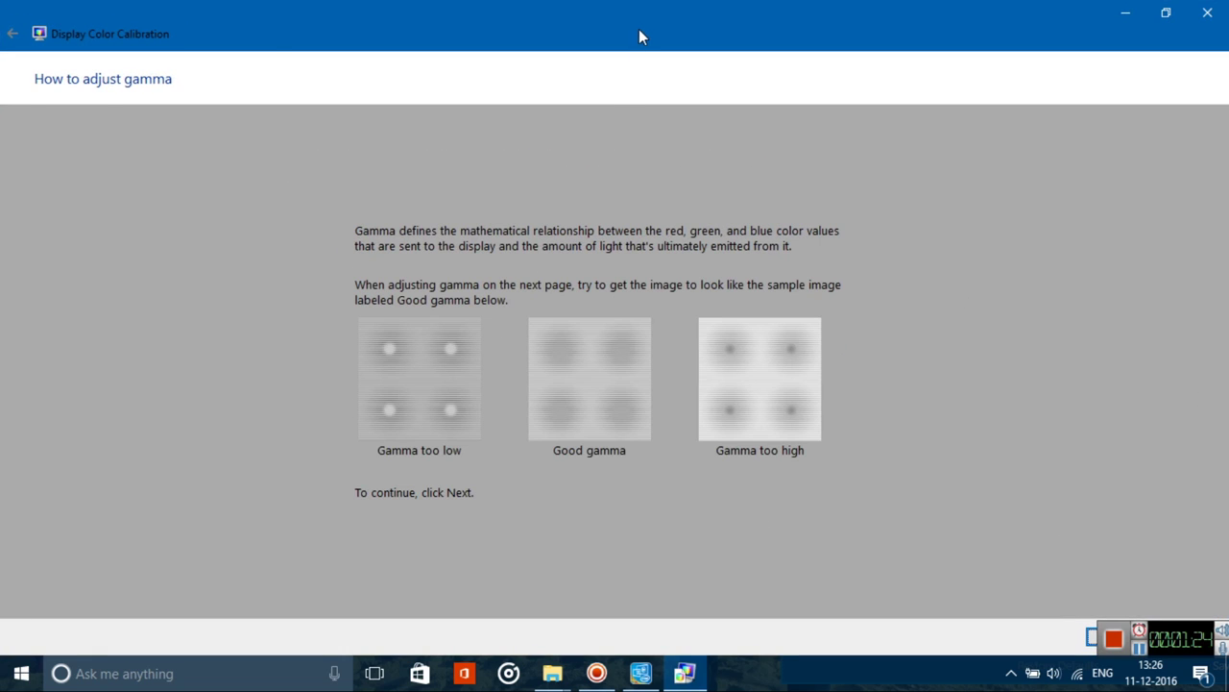
Put the full-height wizard at top-left and dock the Intel panel on the right half.
drag(639, 29, 3, 7)
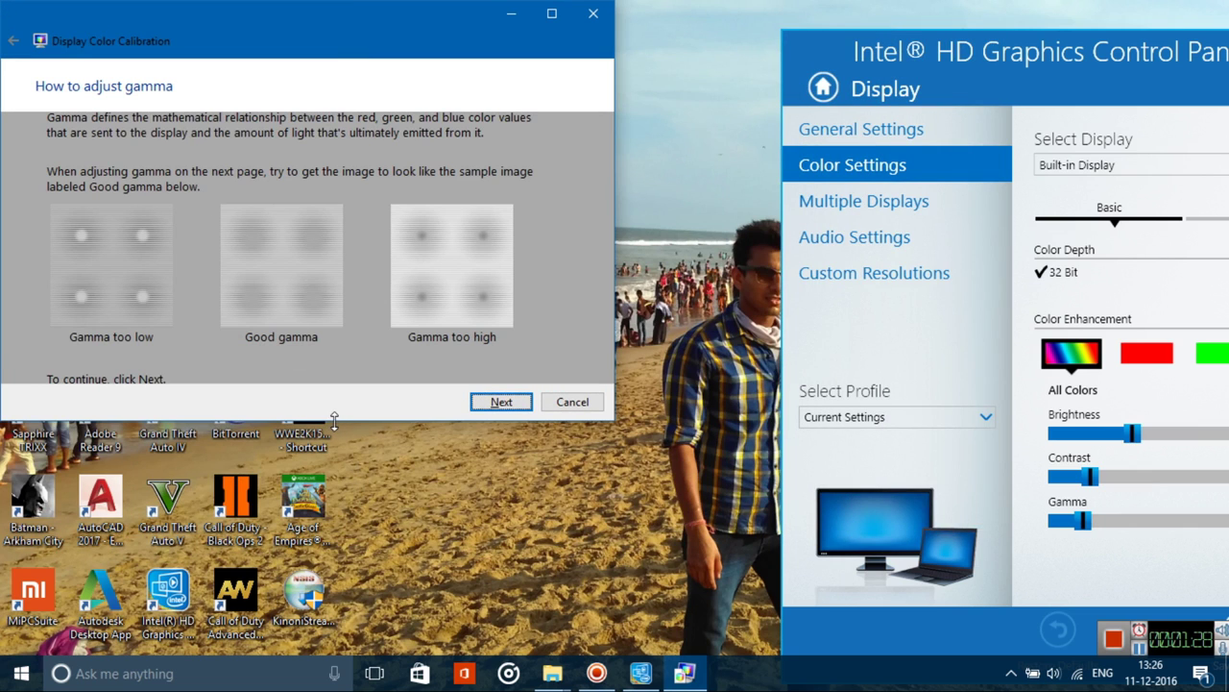
drag(331, 420, 345, 663)
drag(891, 56, 1228, 58)
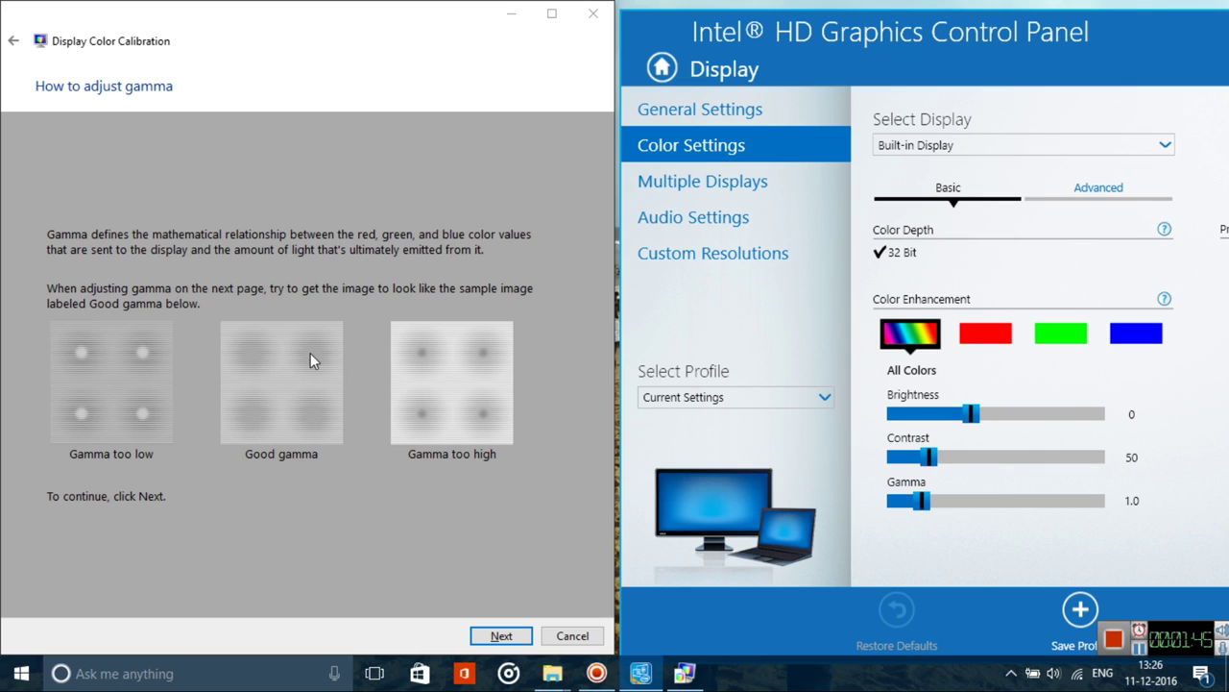
Lower the wizard's gamma until the dots fade and set Intel Gamma to 0.9.
click(499, 635)
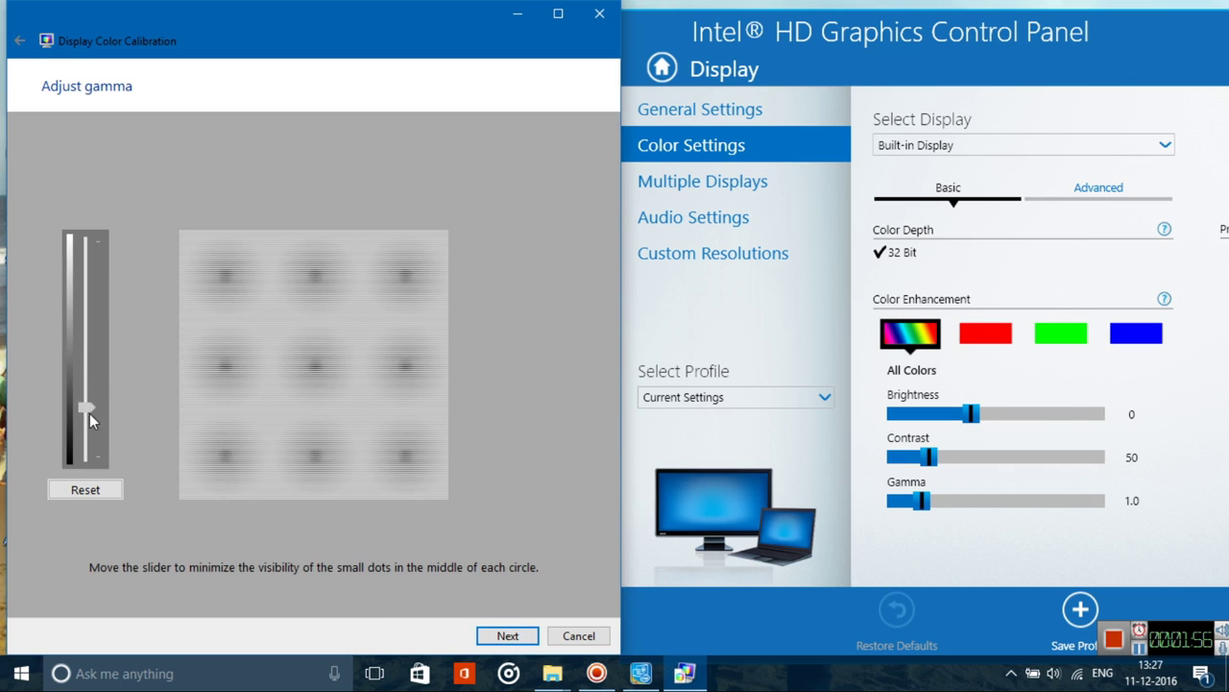
drag(88, 442, 89, 447)
click(920, 509)
key(Left)
key(Left)
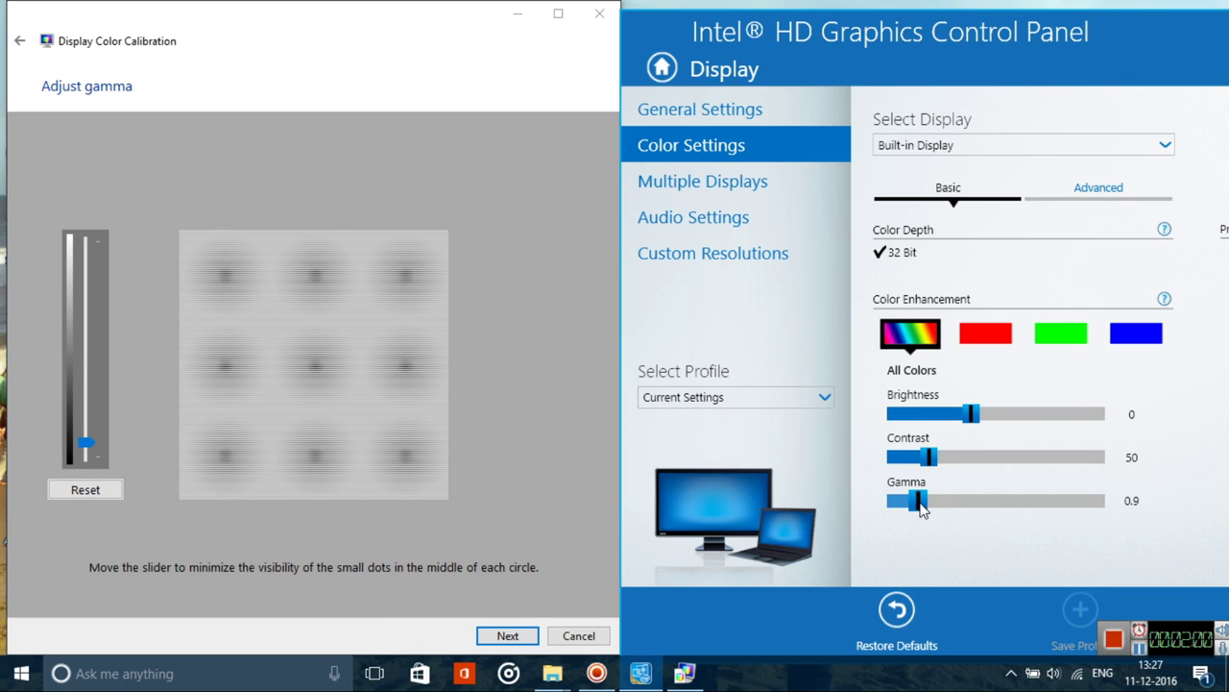
key(Right)
key(Right)
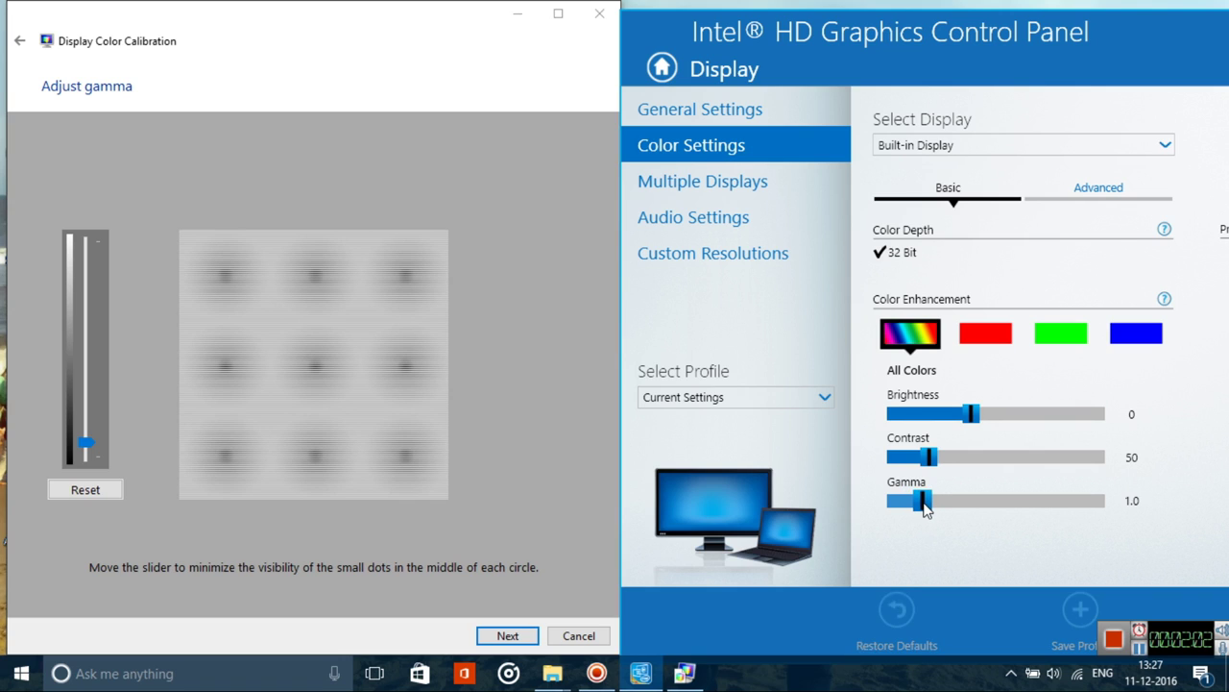
key(Left)
drag(88, 443, 94, 475)
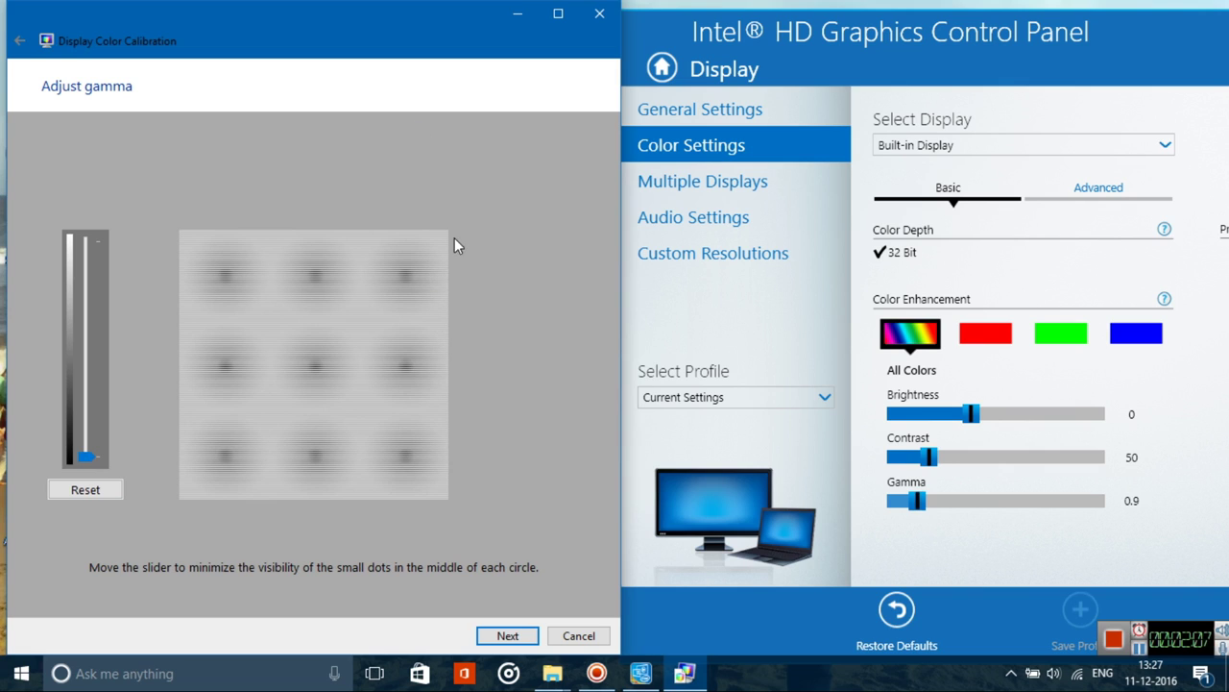
Dismiss the accidentally opened music list and continue to the brightness controls page.
right_click(508, 673)
click(531, 458)
click(496, 638)
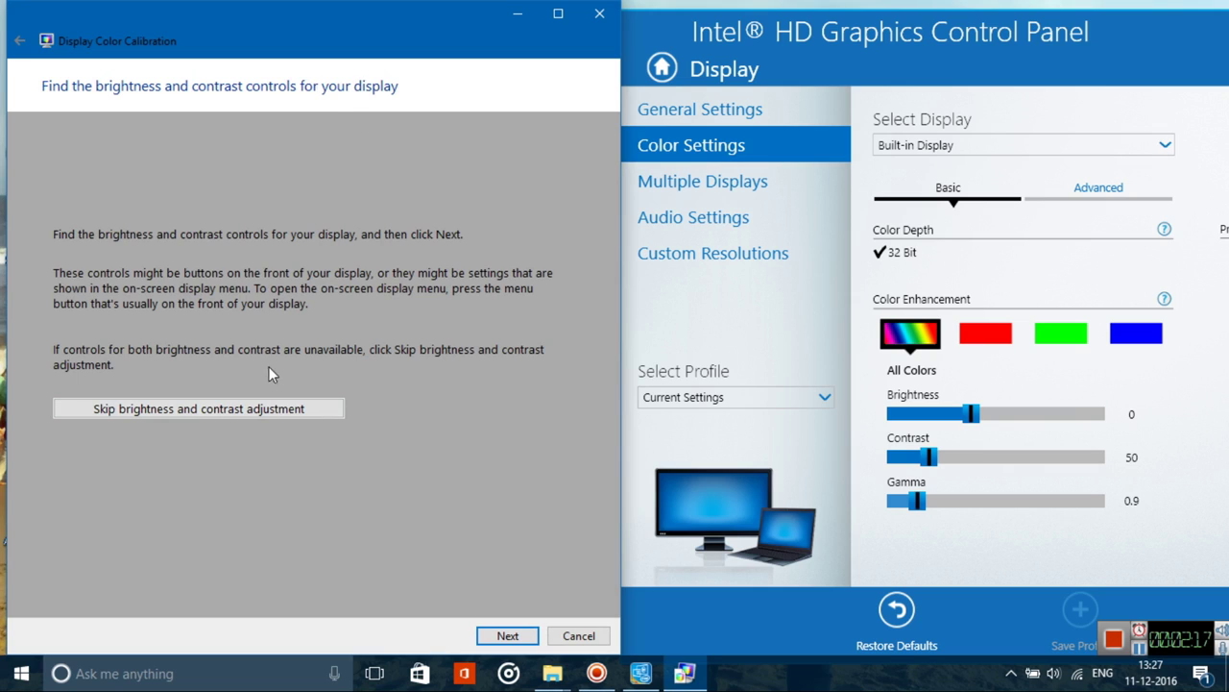
Go past the brightness guidance to the Adjust brightness page.
click(507, 636)
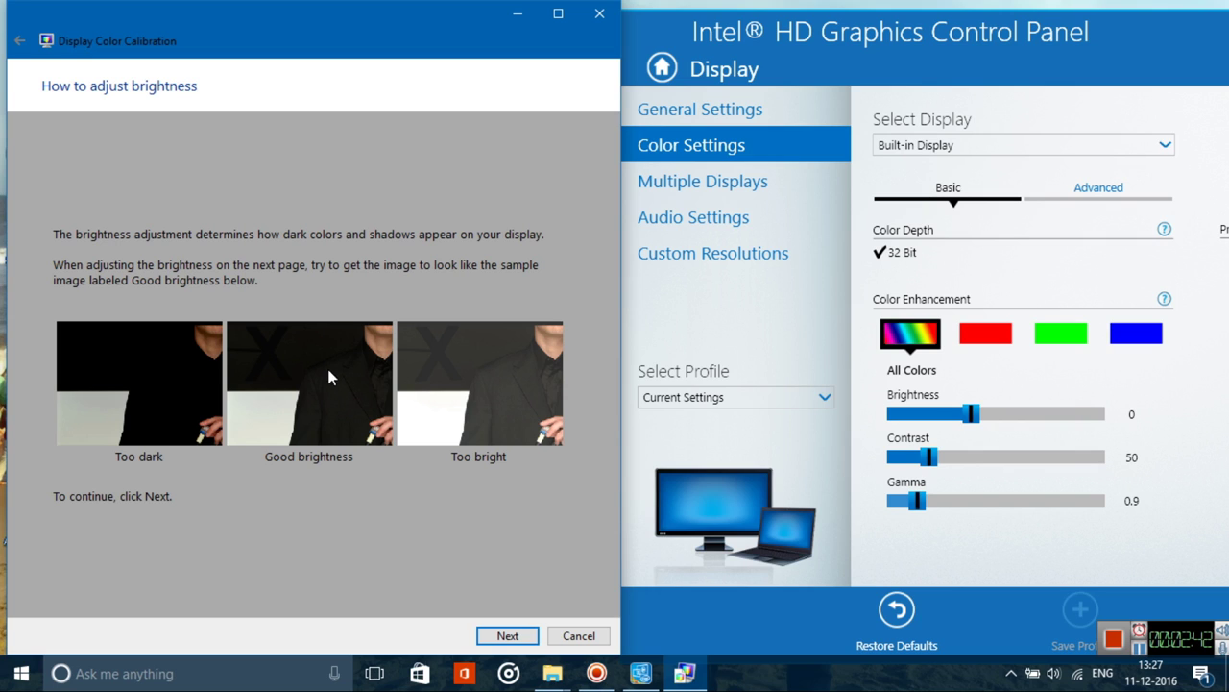
click(523, 634)
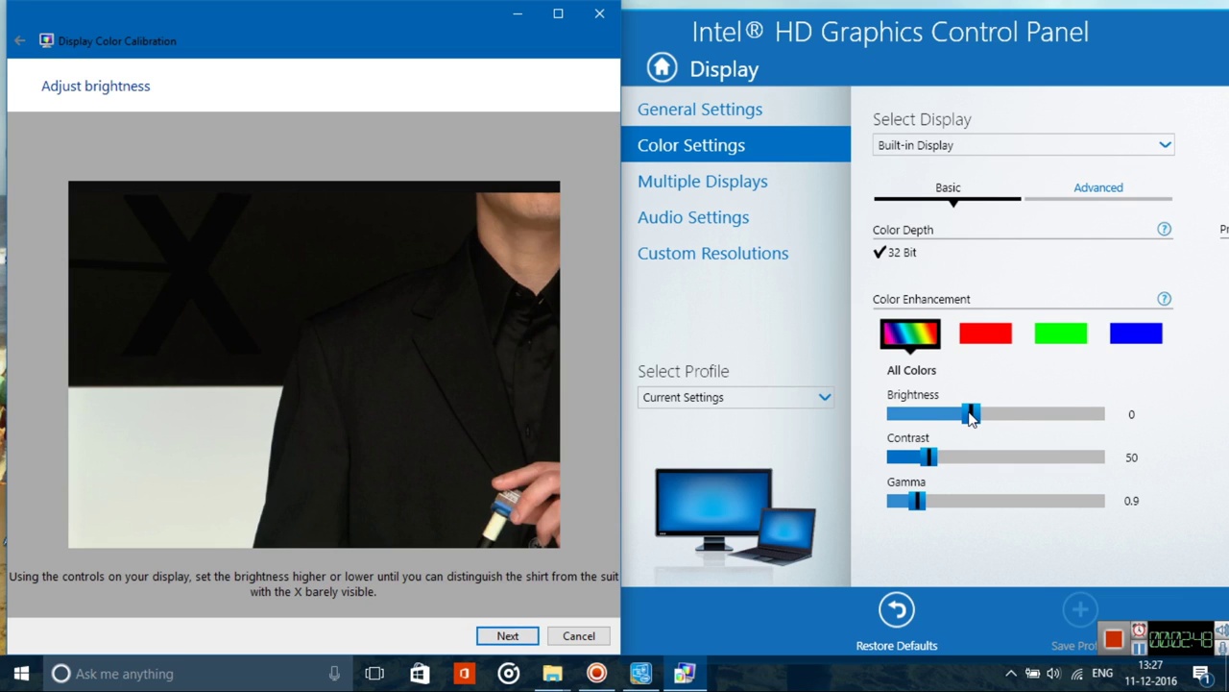
Set Intel Brightness from 0 to 16 so the X barely shows, then continue.
drag(970, 415, 992, 415)
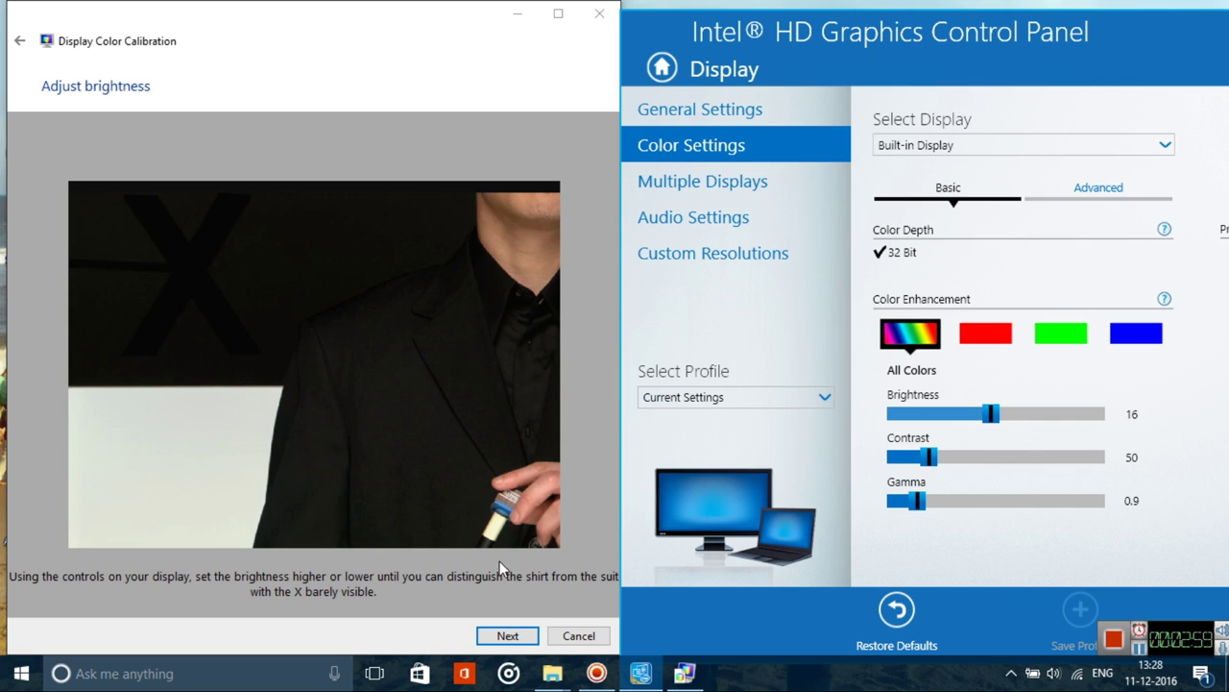
click(515, 639)
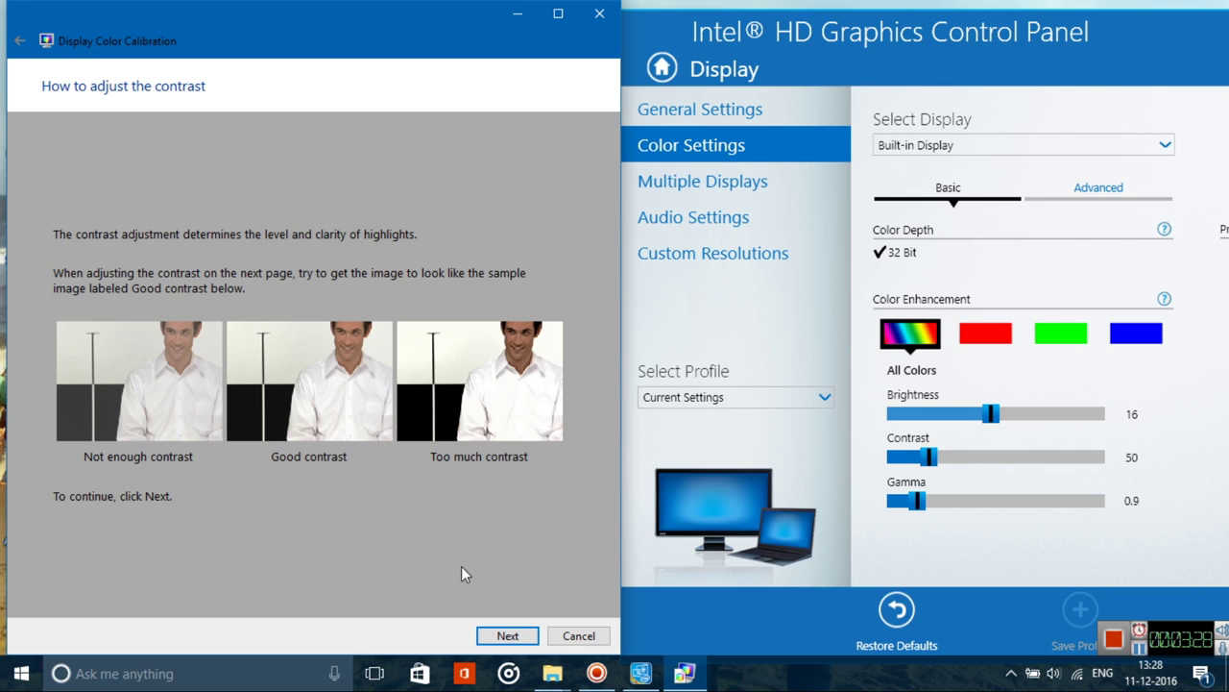
Lower Intel Contrast from 50 to 46 on the contrast page, then go to color balance guidance.
click(507, 636)
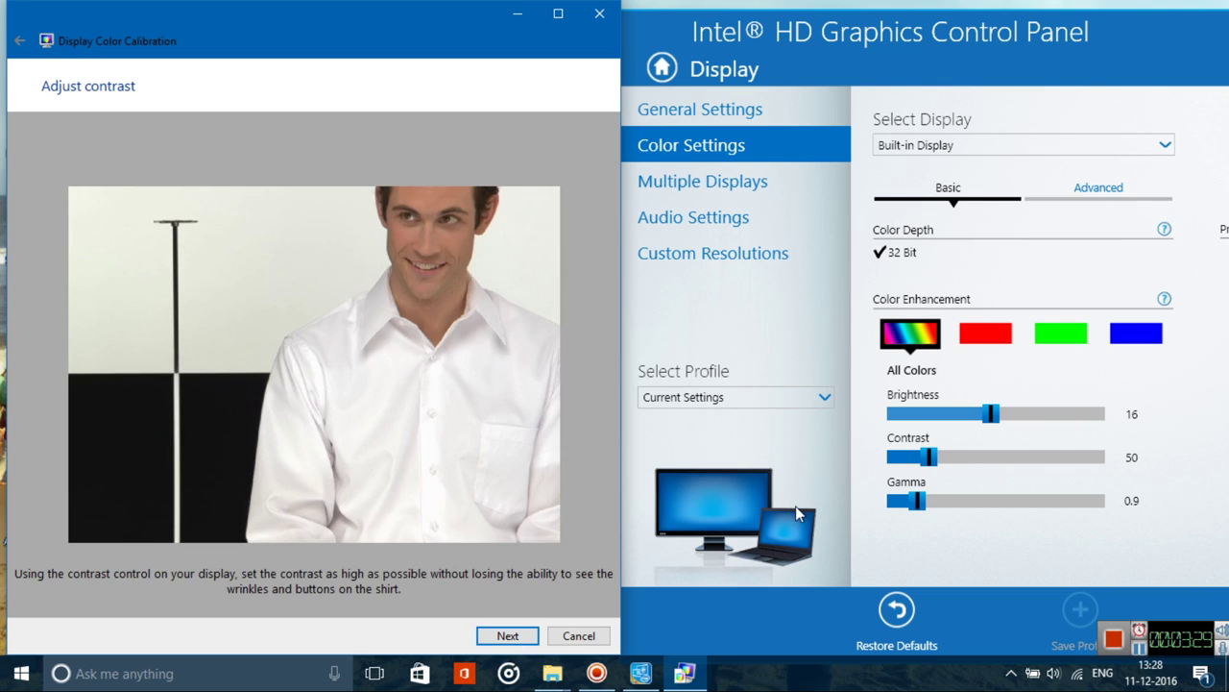
click(931, 457)
drag(931, 458, 923, 462)
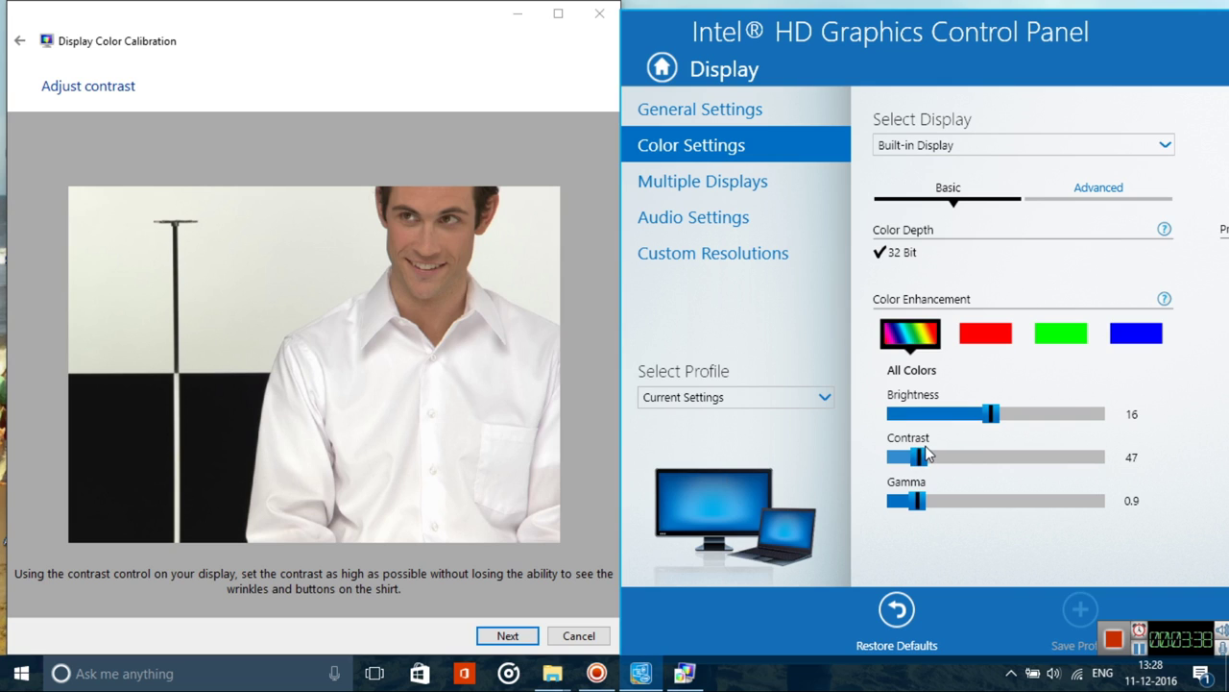
drag(925, 457, 920, 455)
click(509, 637)
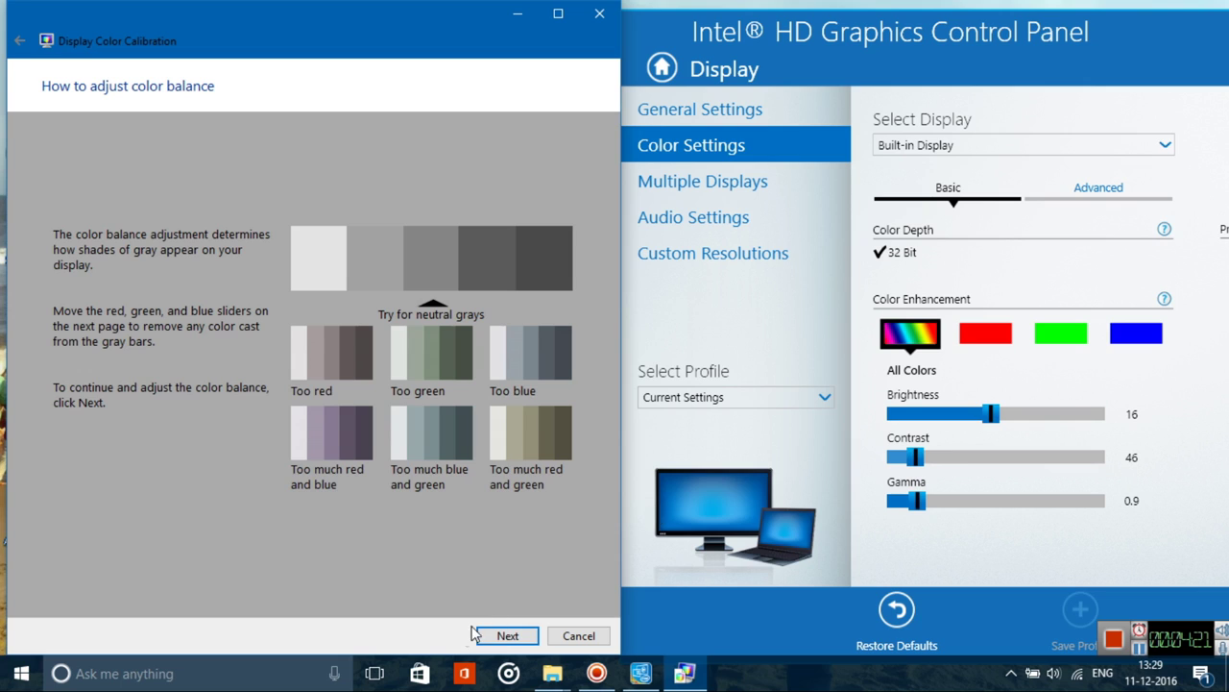
Tweak the red, green and blue sliders, mostly lowering blue, until the gray bars look neutral.
click(507, 636)
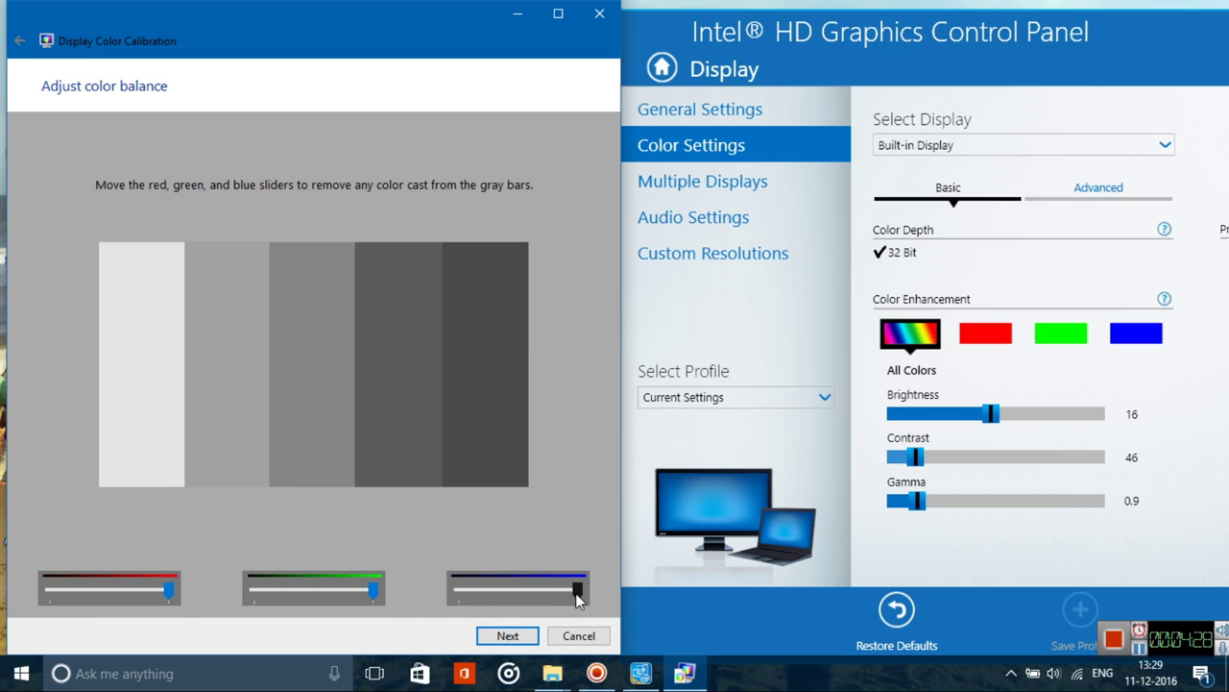
drag(577, 598, 558, 597)
drag(557, 591, 551, 592)
drag(362, 590, 370, 592)
drag(370, 587, 362, 589)
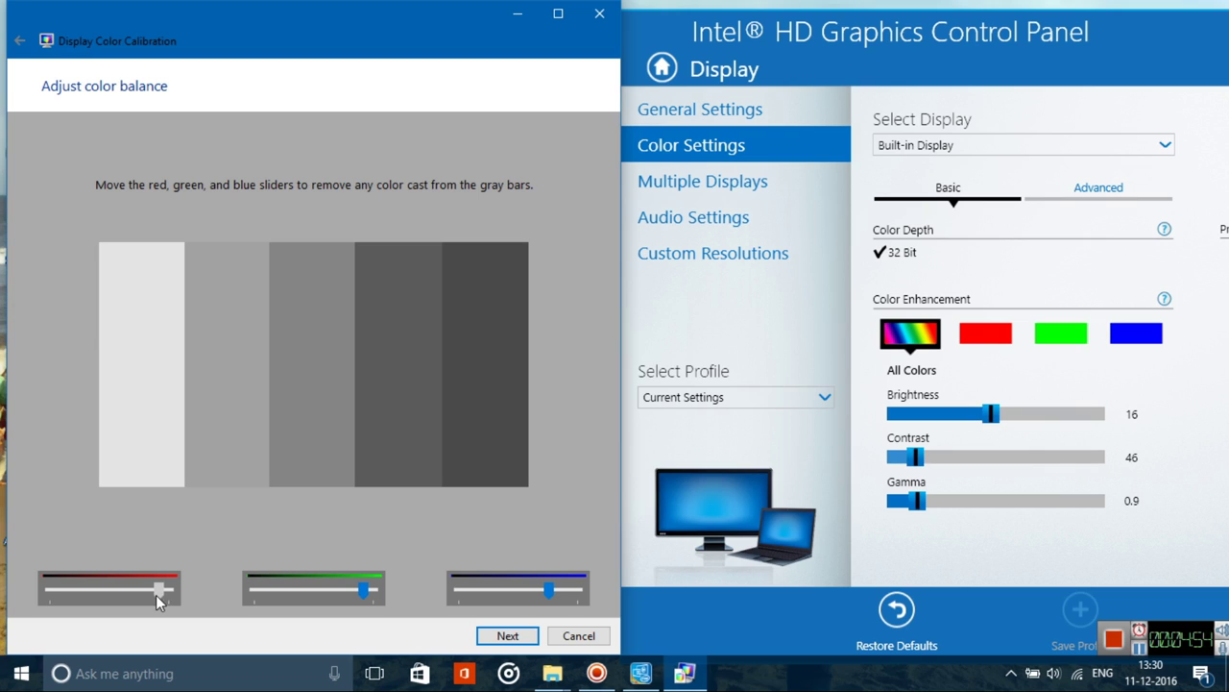
drag(548, 594, 544, 600)
drag(157, 589, 160, 590)
drag(367, 590, 374, 598)
drag(550, 599, 559, 598)
Save the new calibration and move past the ClearType Text Tuner introduction.
click(507, 636)
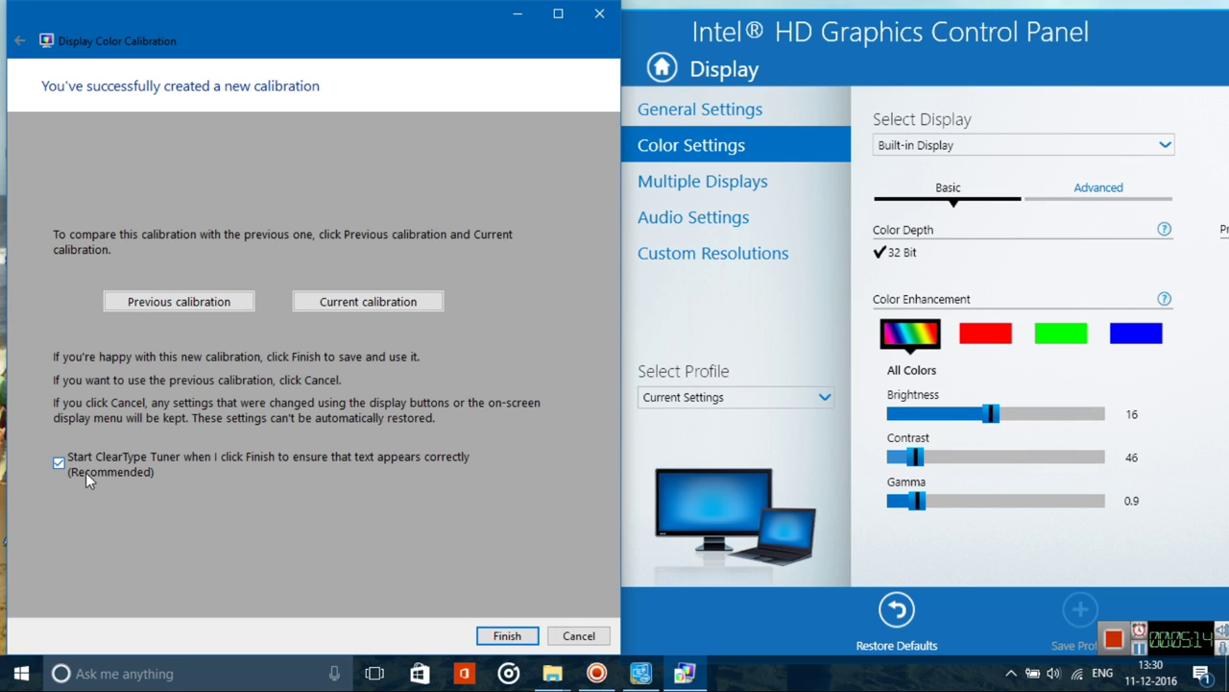
click(507, 636)
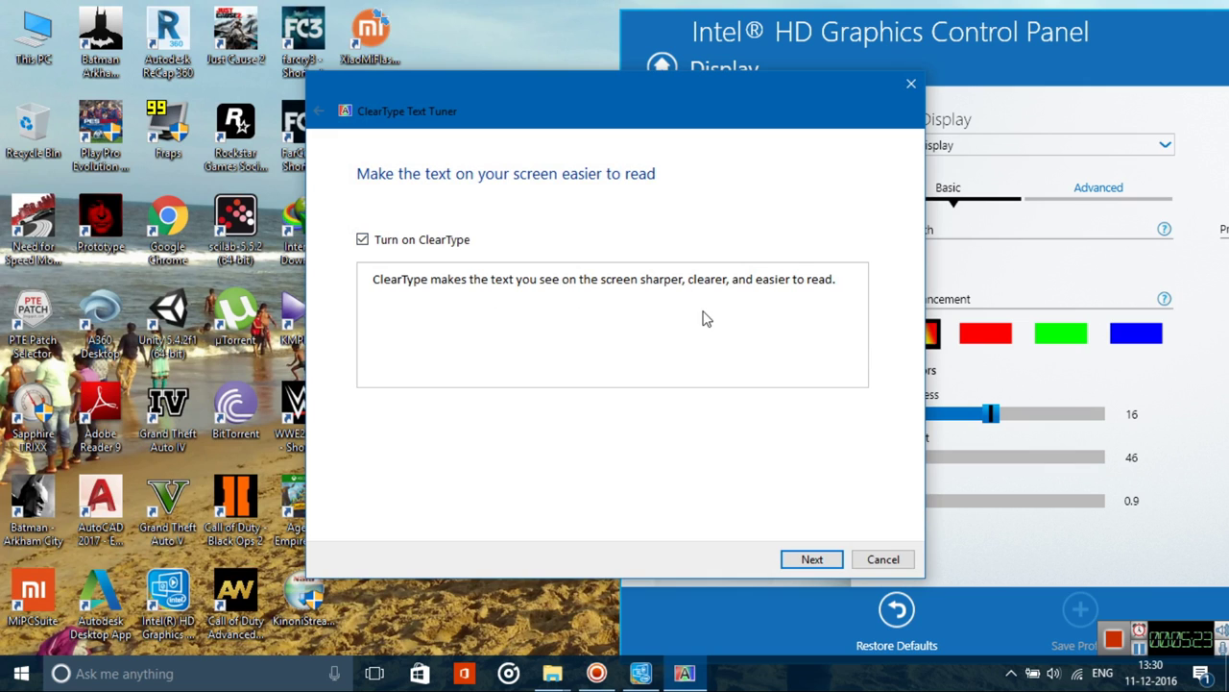
click(812, 562)
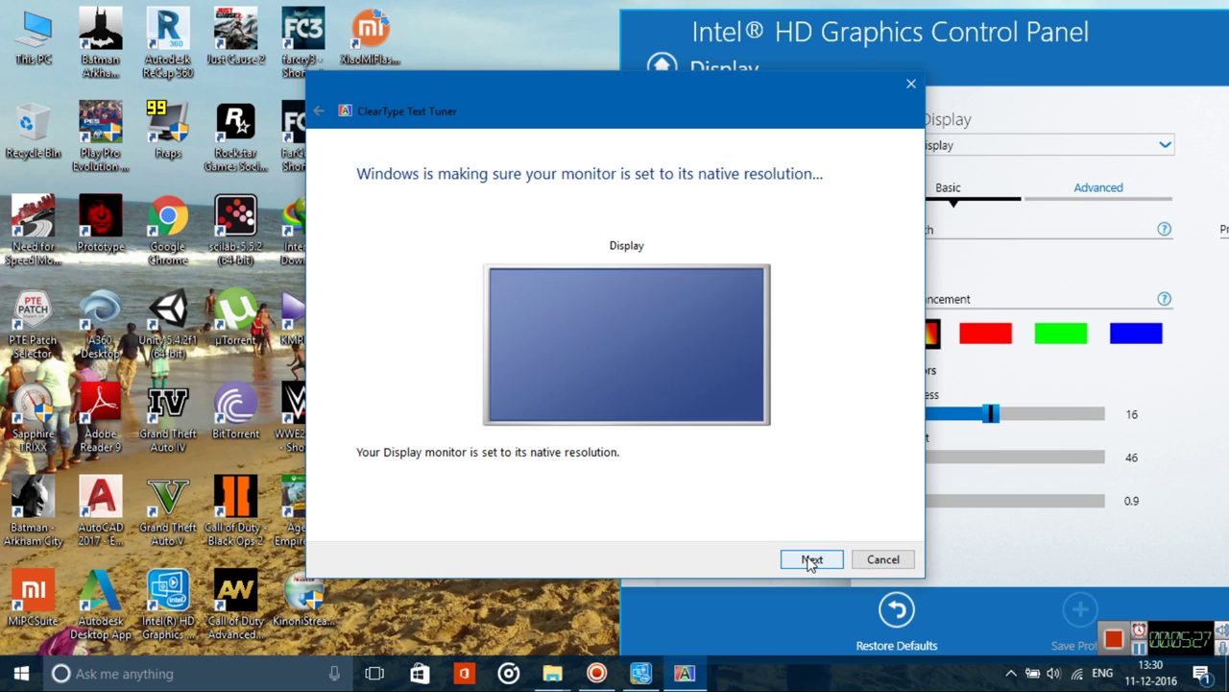
Choose the best text sample on each of the five ClearType pages and finish.
click(812, 560)
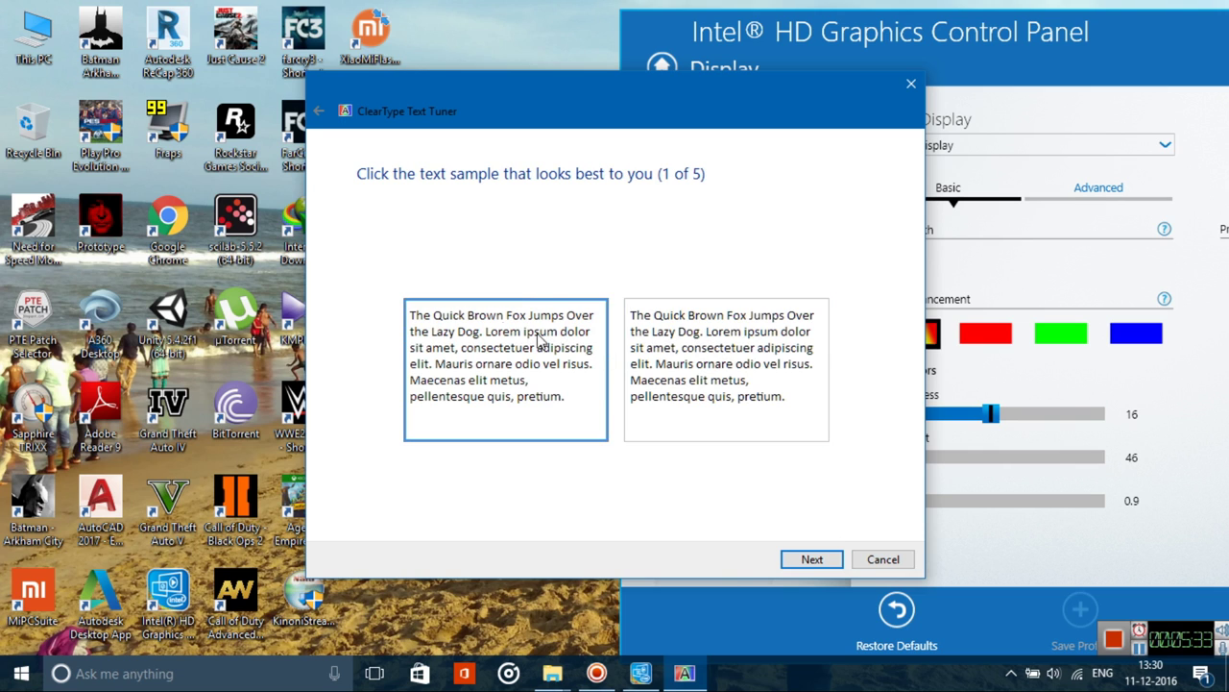
click(812, 559)
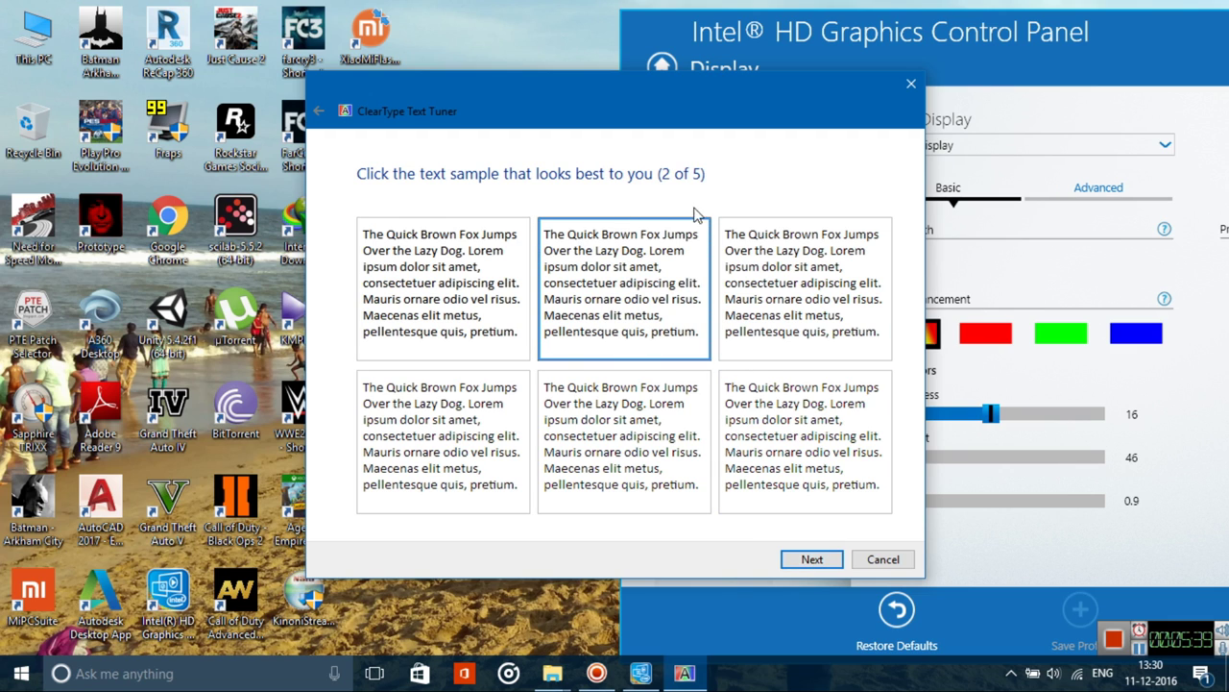
click(828, 567)
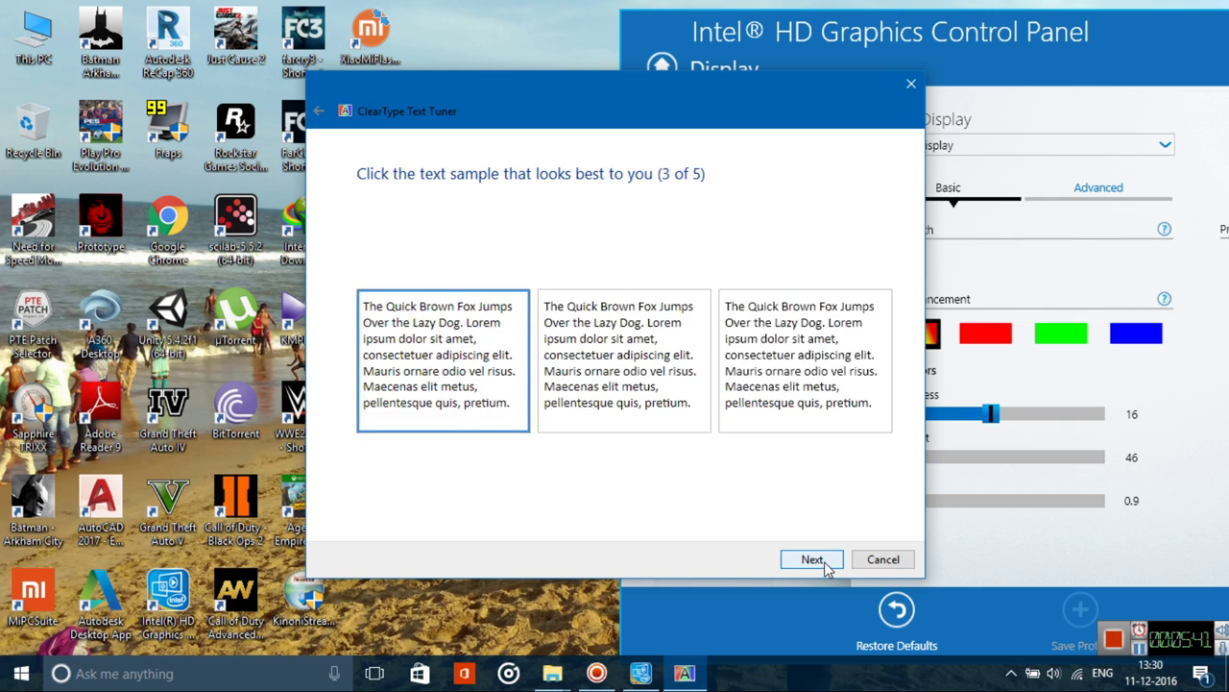
click(826, 564)
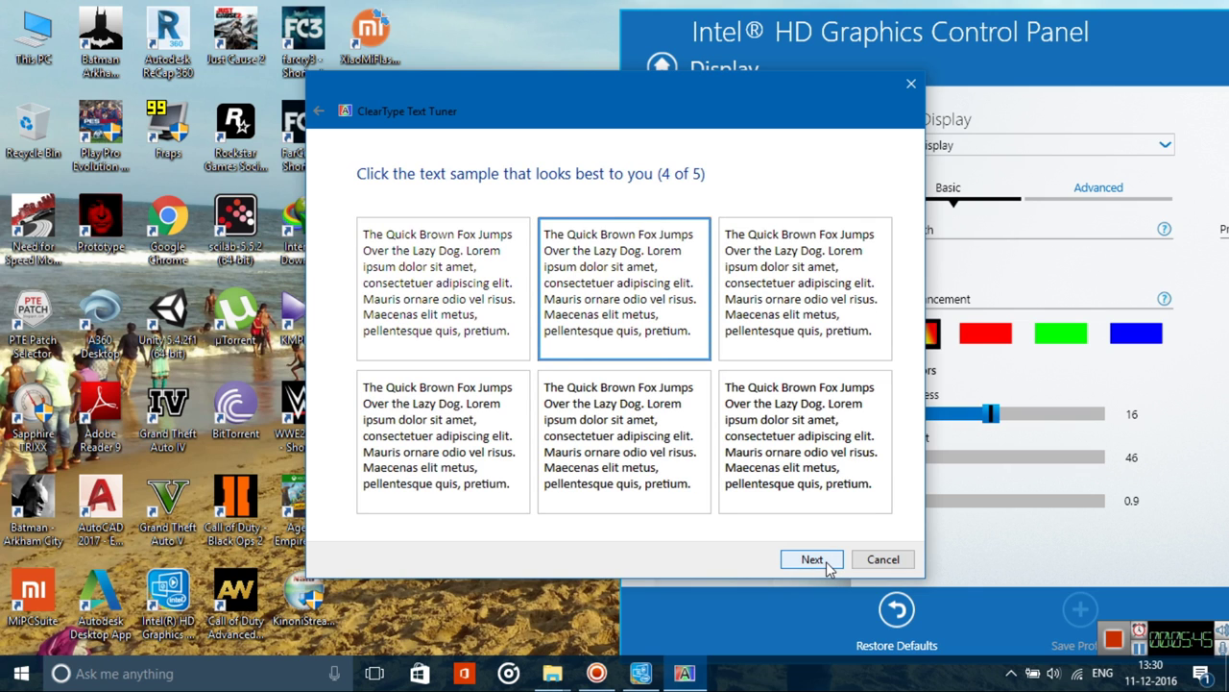
click(828, 566)
click(828, 566)
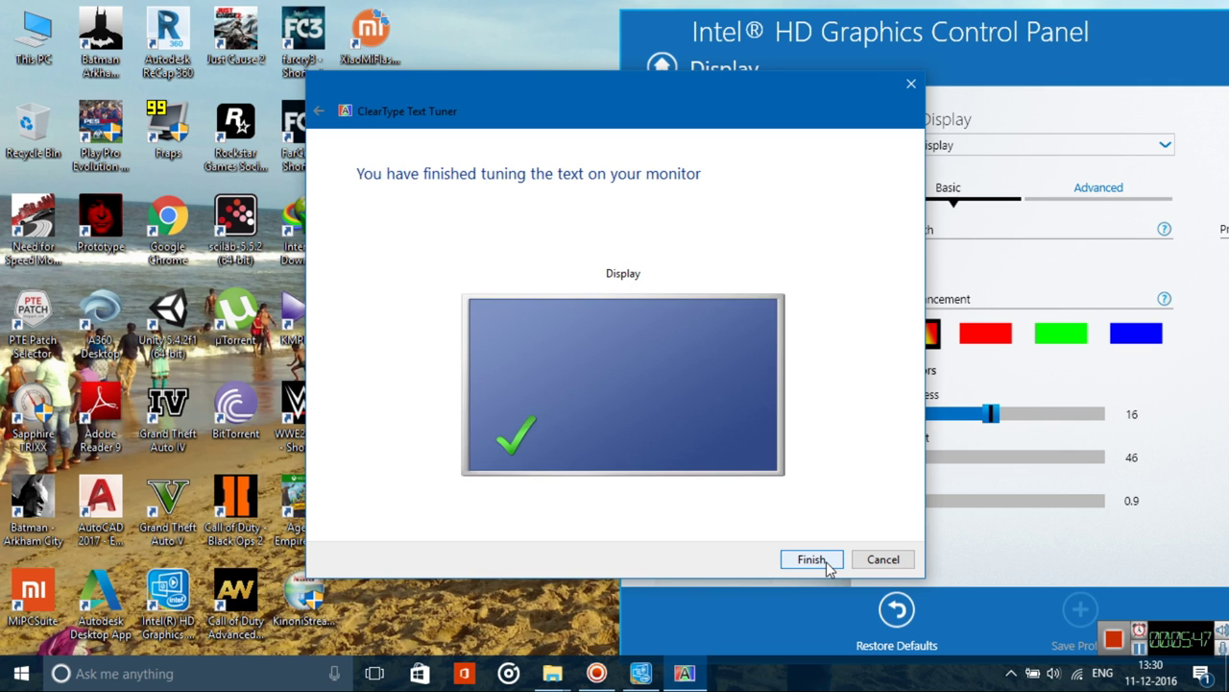
click(811, 559)
Set Saturation to 33 in the Intel panel's Advanced settings, apply it and keep the change.
drag(1051, 43, 510, 60)
click(580, 211)
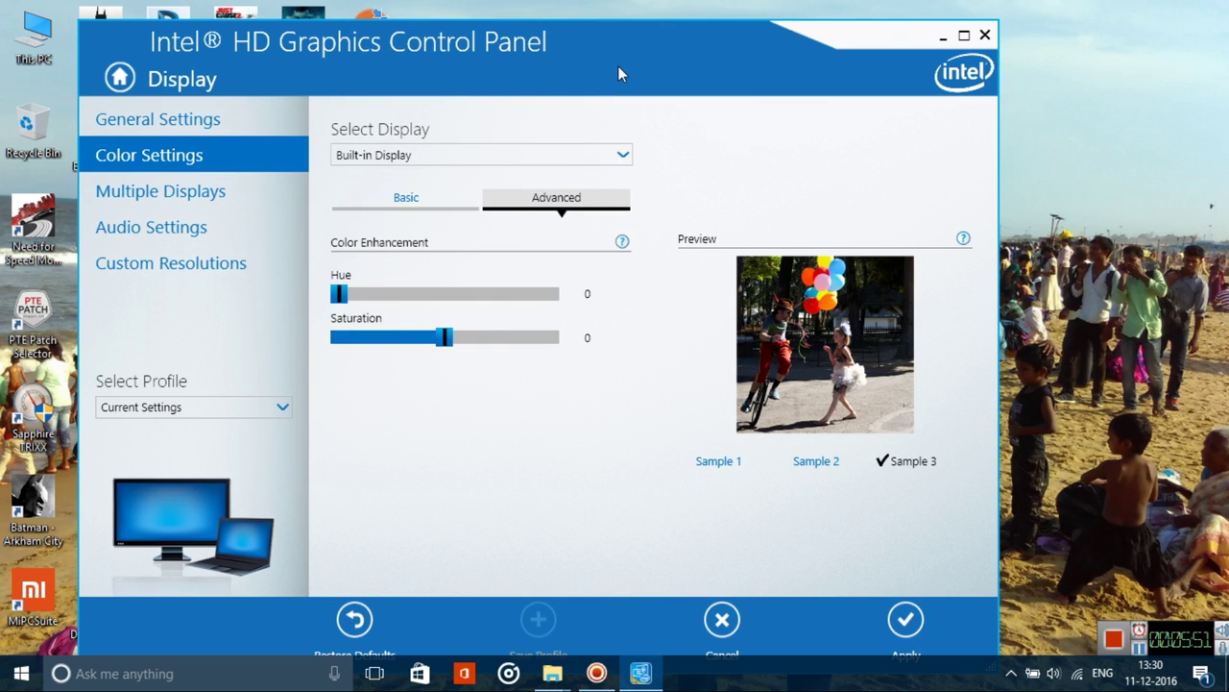
drag(447, 346, 516, 338)
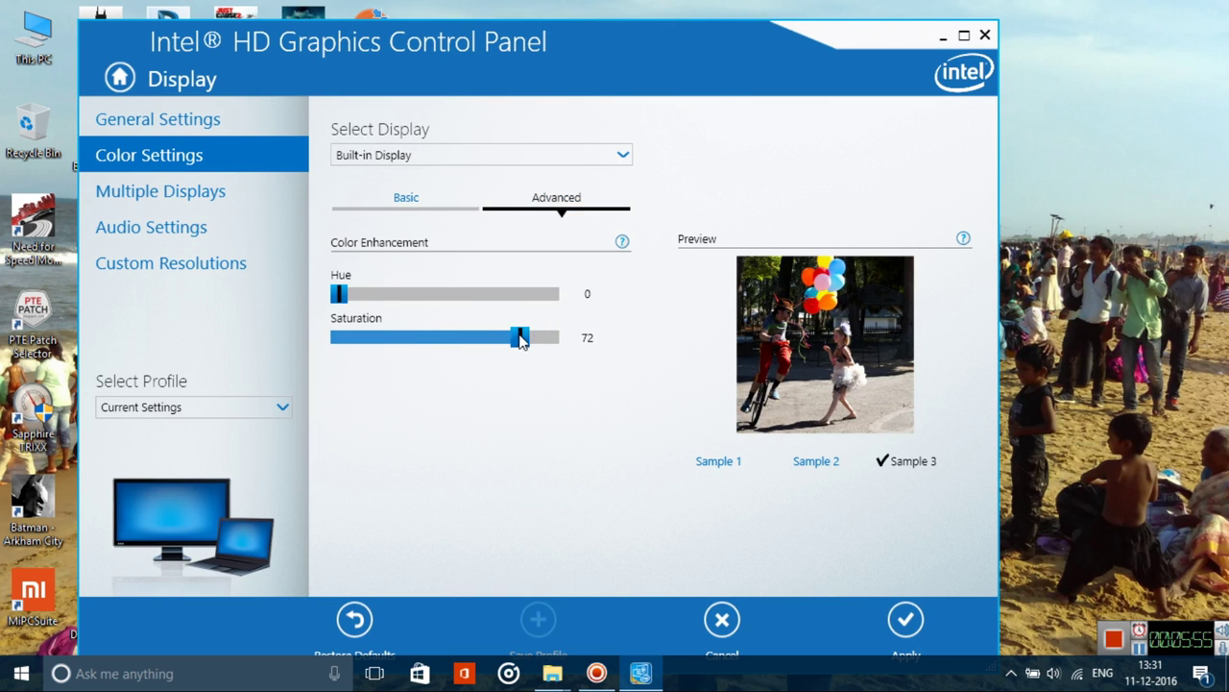
drag(675, 37, 937, 300)
drag(863, 597, 818, 596)
drag(915, 354, 593, 127)
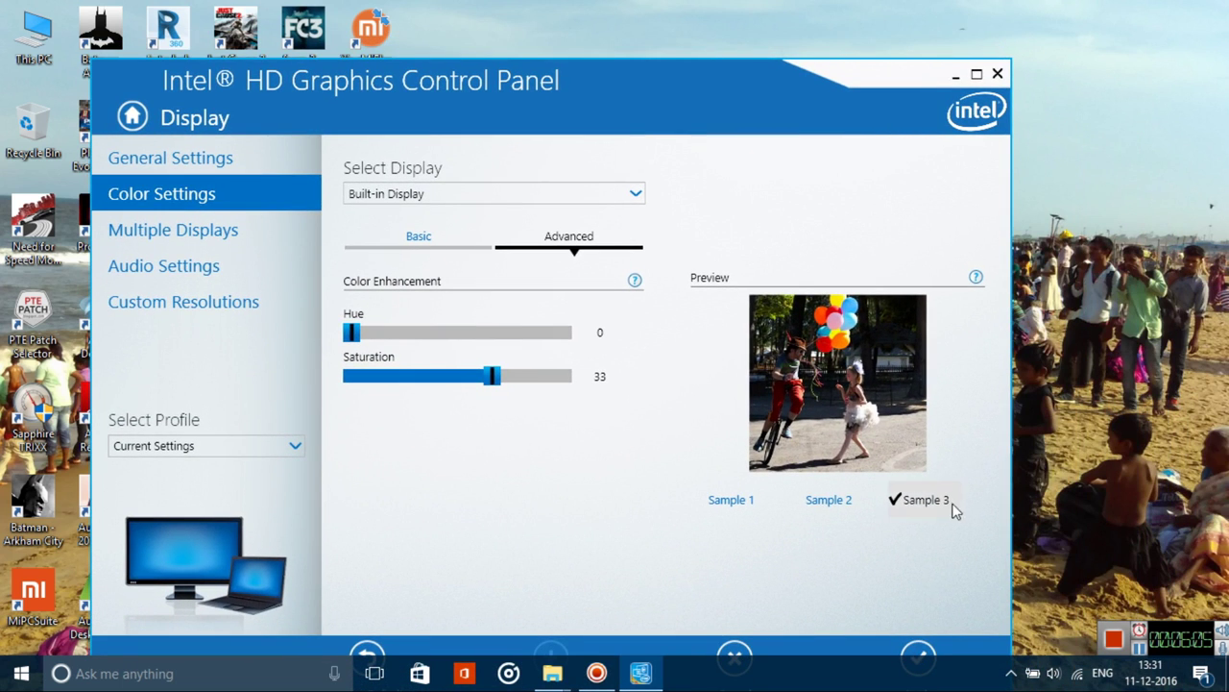
click(918, 652)
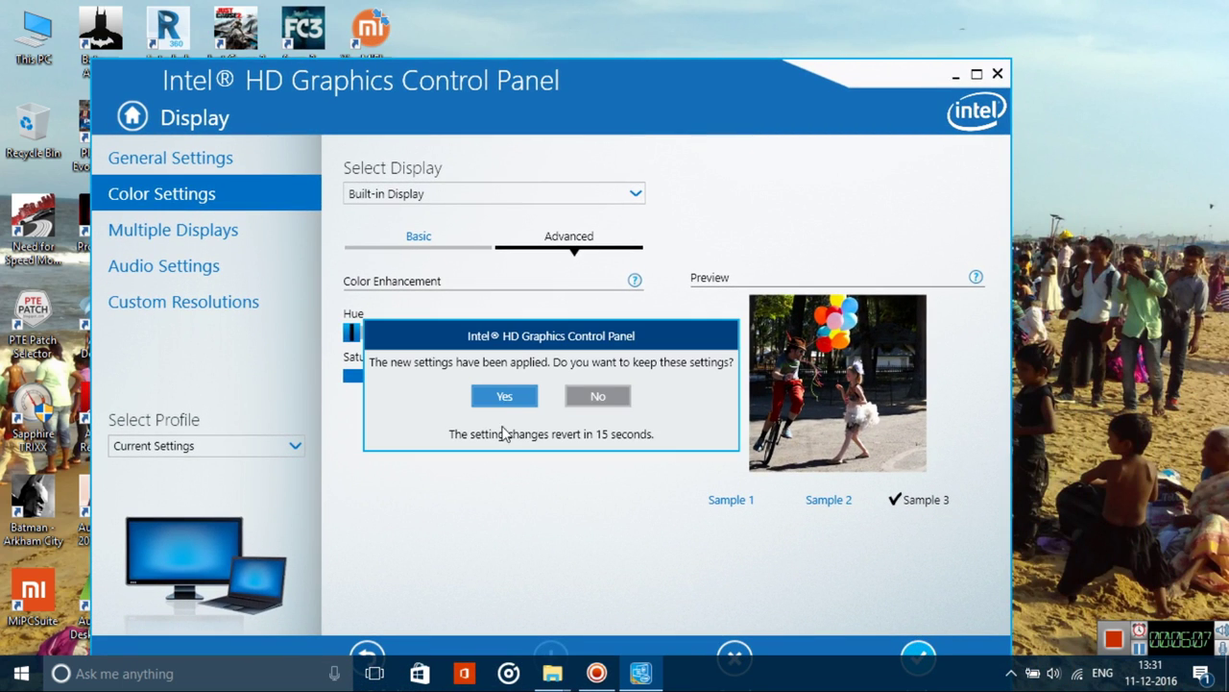
click(509, 397)
click(998, 73)
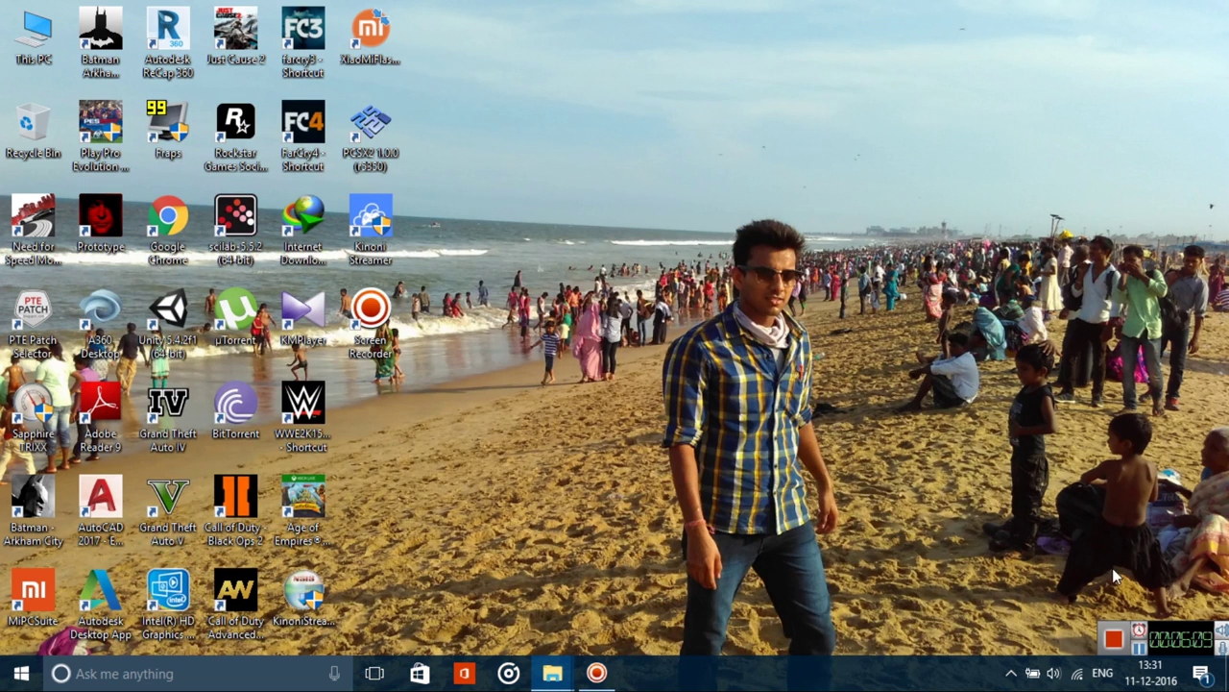